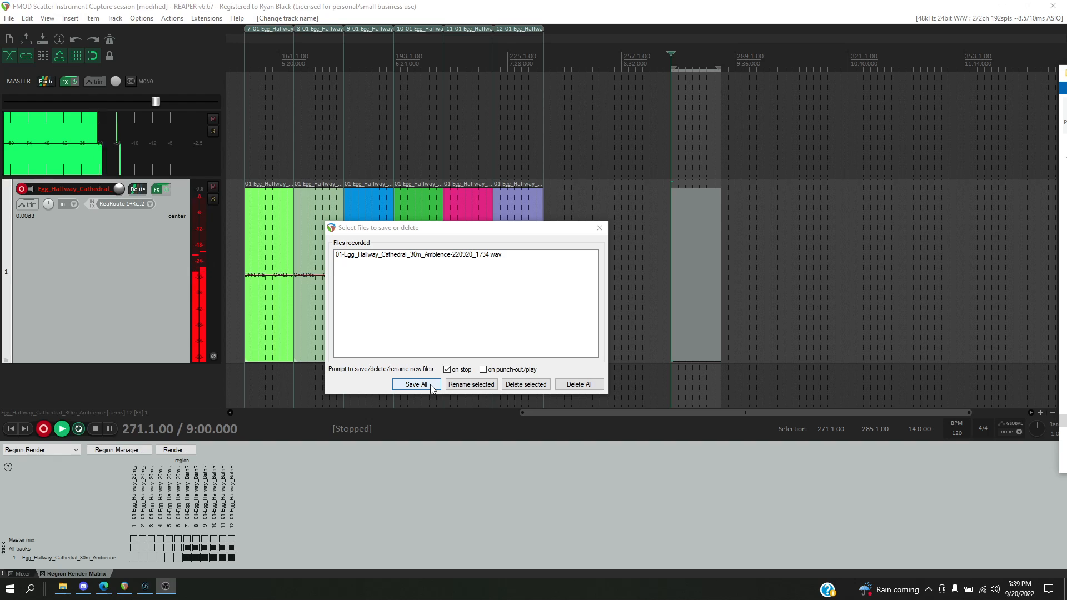
- Save the recorded Egg_Hallway_Cathedral_30m_Ambience file, and stop the matching event's playback in FMOD Studio
left_click(431, 386)
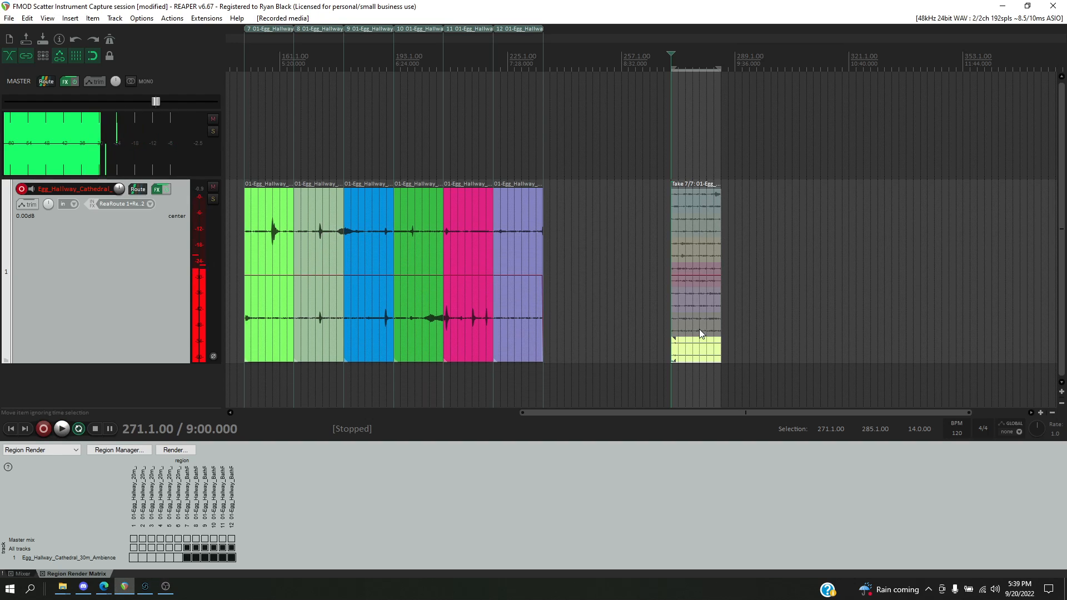
key("alt+Tab")
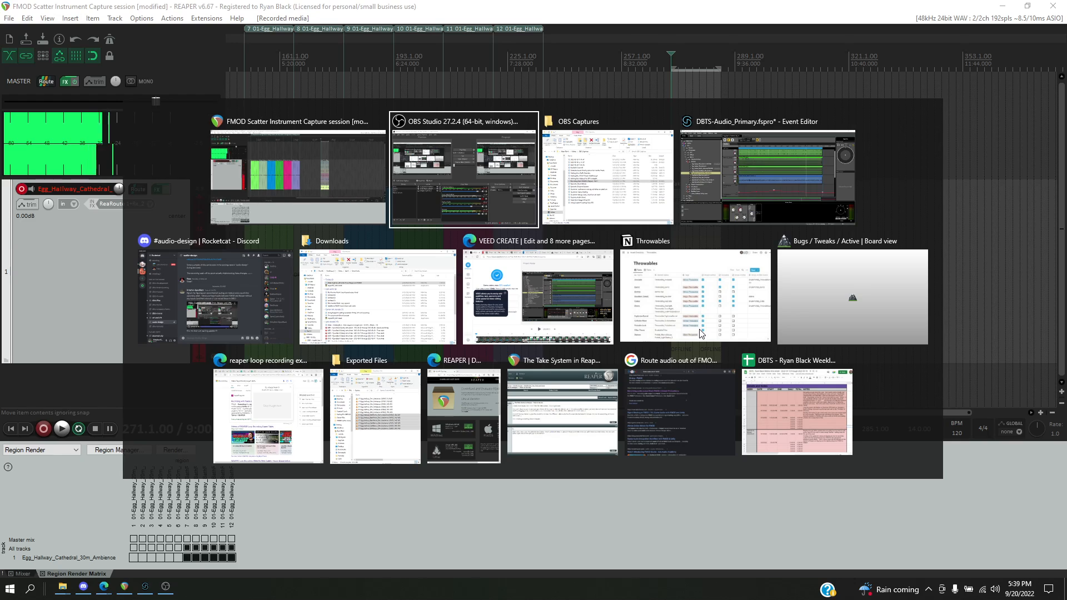
key("alt+Tab")
key("alt+Tab")
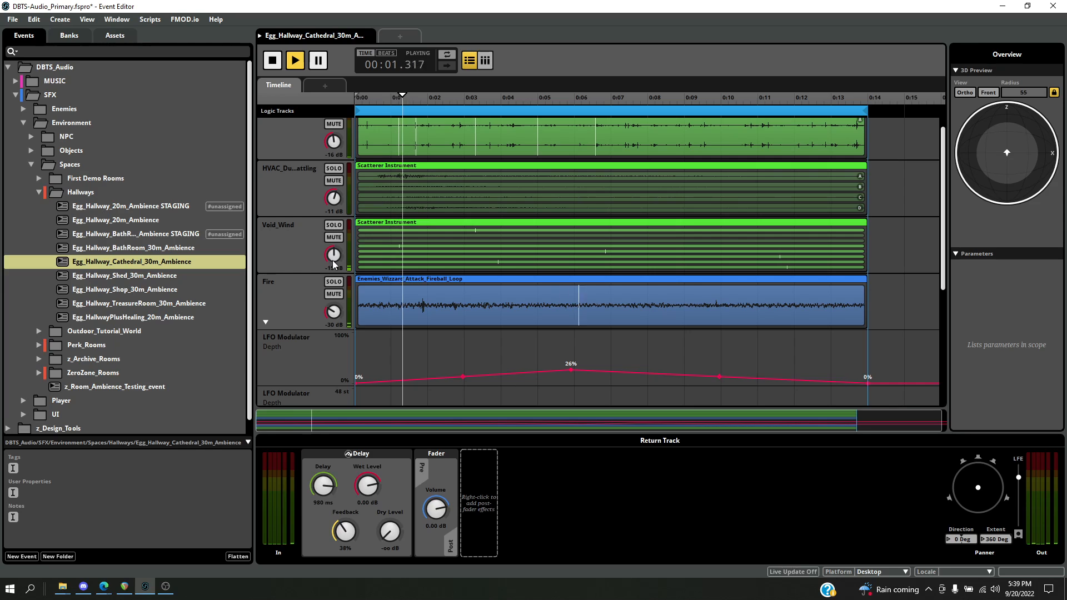
key("space")
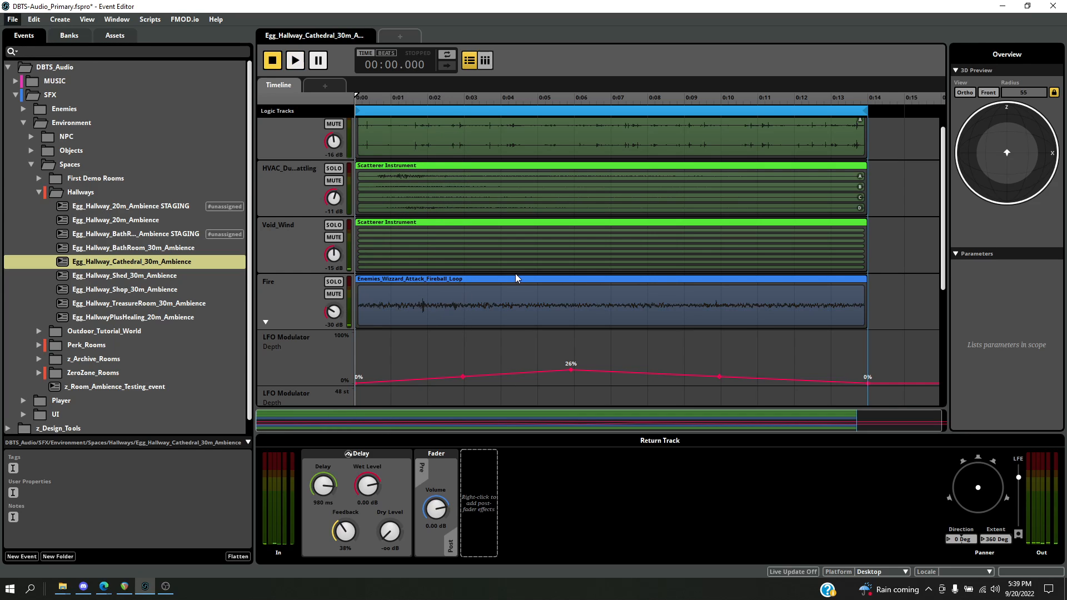
- Switch to REAPER and look through takes 1 to 7 of the new Cathedral recording one by one
key("alt+Tab")
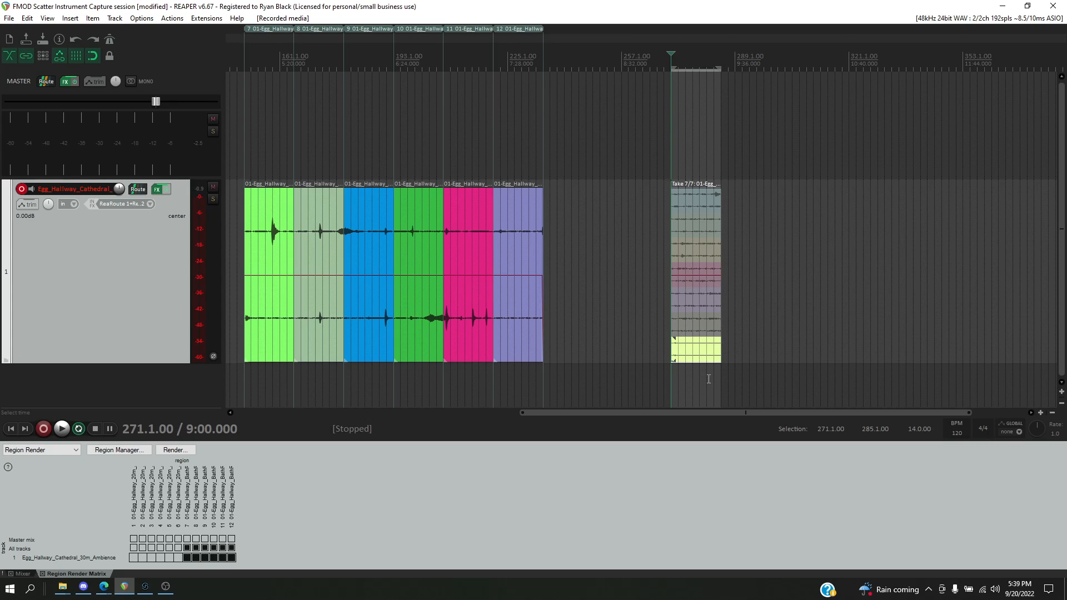
left_click(689, 202)
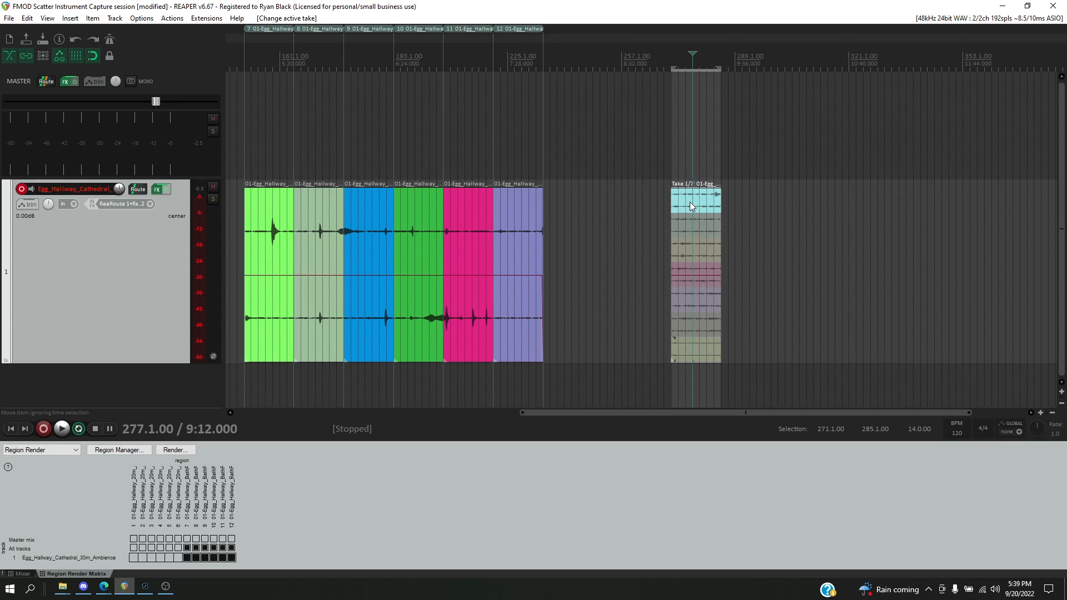
left_click(699, 220)
left_click(700, 247)
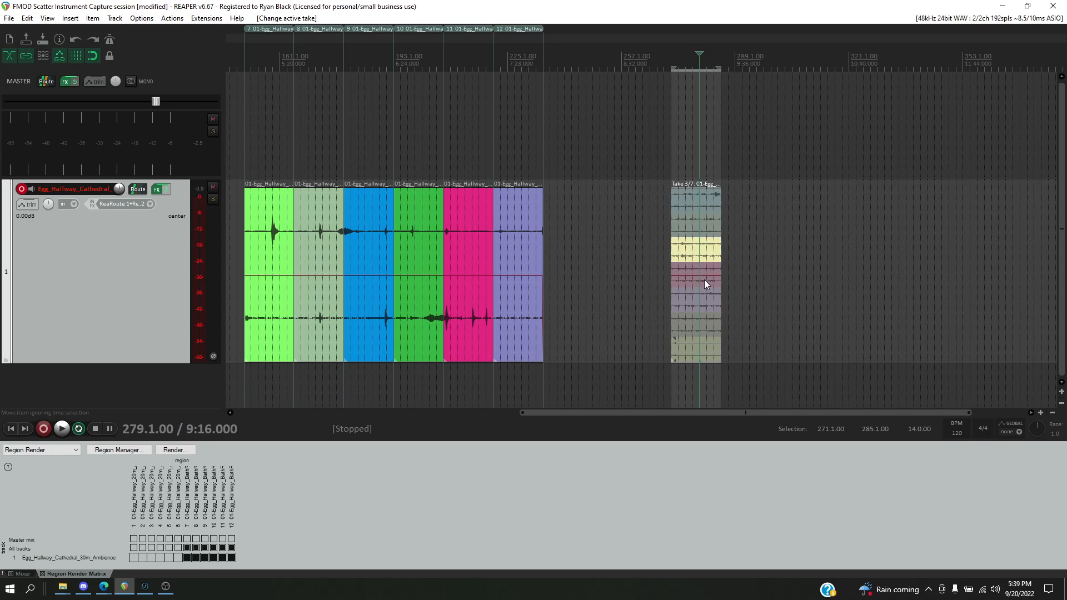
left_click(705, 279)
left_click(706, 300)
left_click(705, 324)
left_click(706, 349)
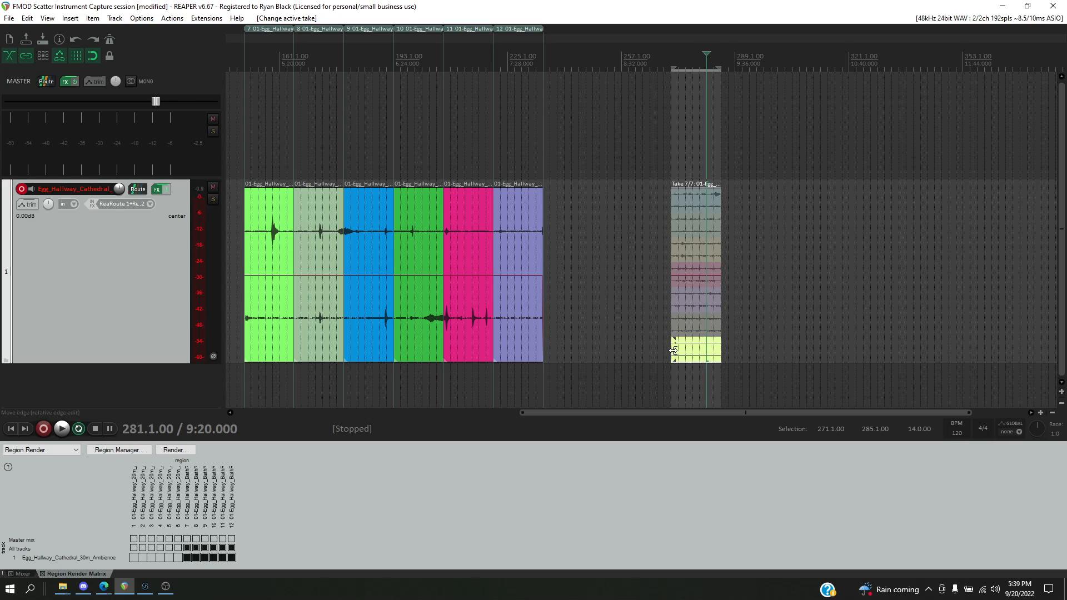
- Explode all takes of the new Cathedral recording in order along the same track
left_click(696, 202)
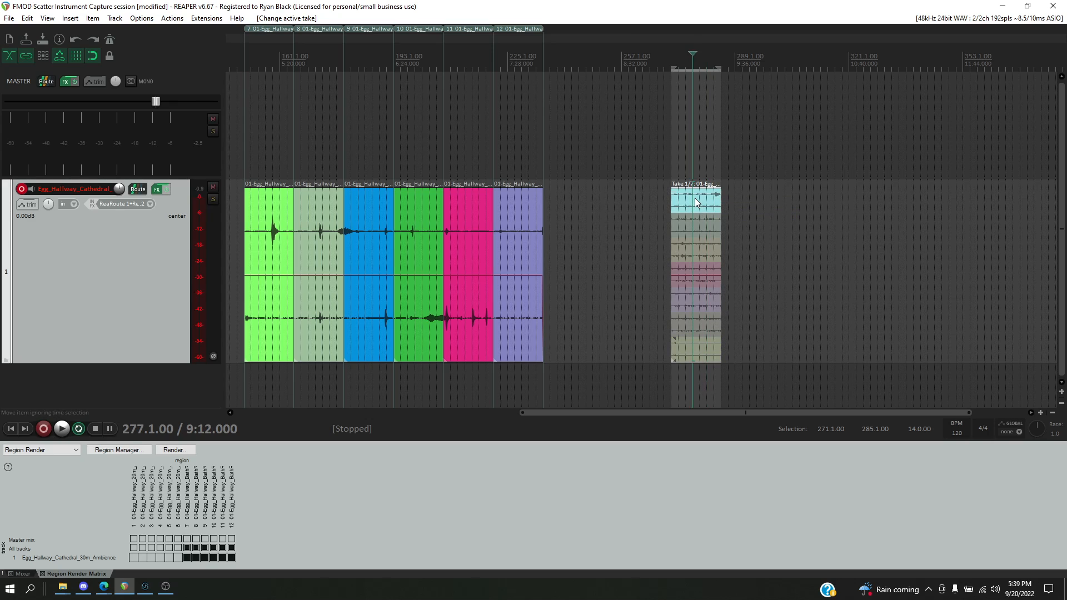
right_click(694, 198)
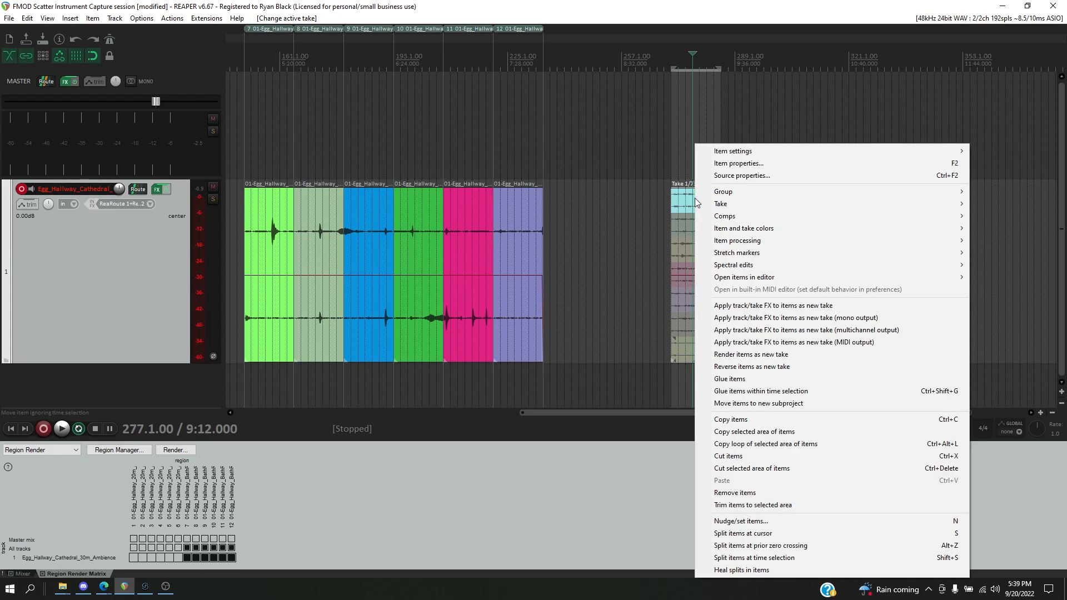
mouse_move(721, 205)
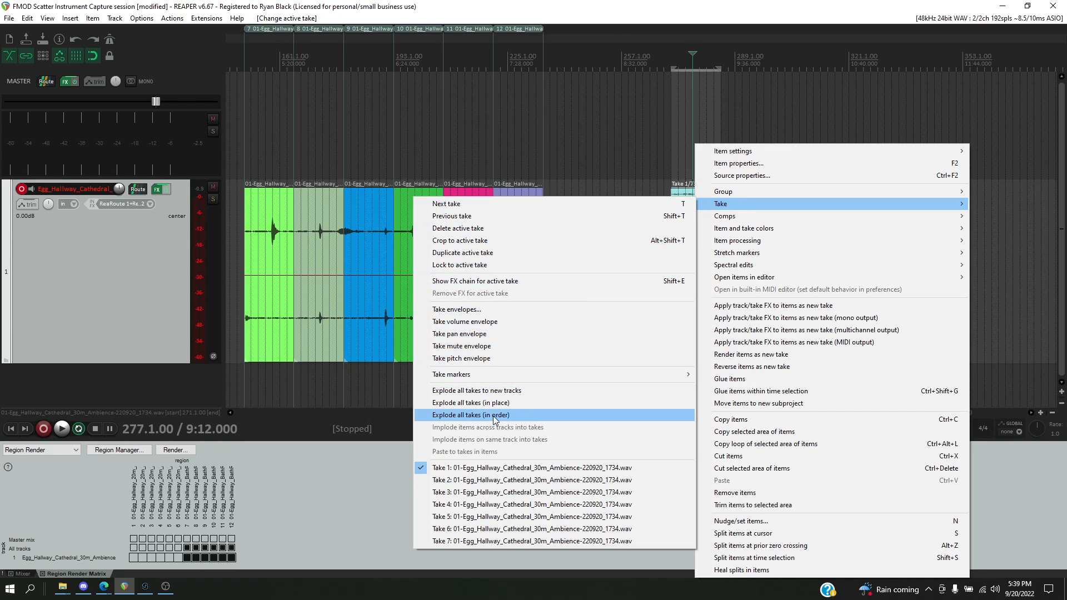
left_click(457, 415)
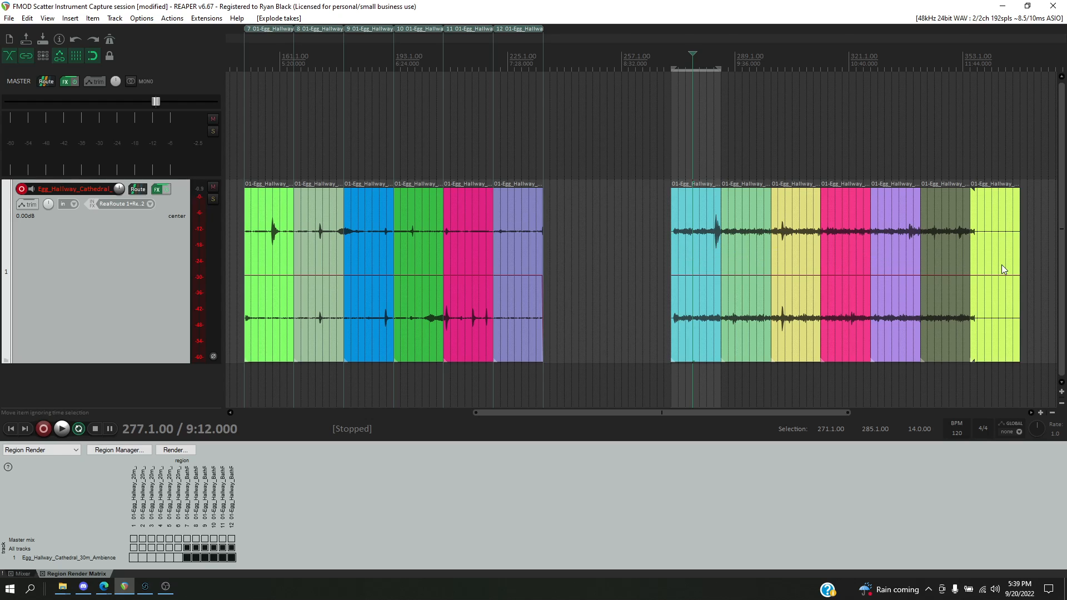
- Delete the seventh clip at the end of the exploded Cathedral takes
left_click(975, 234)
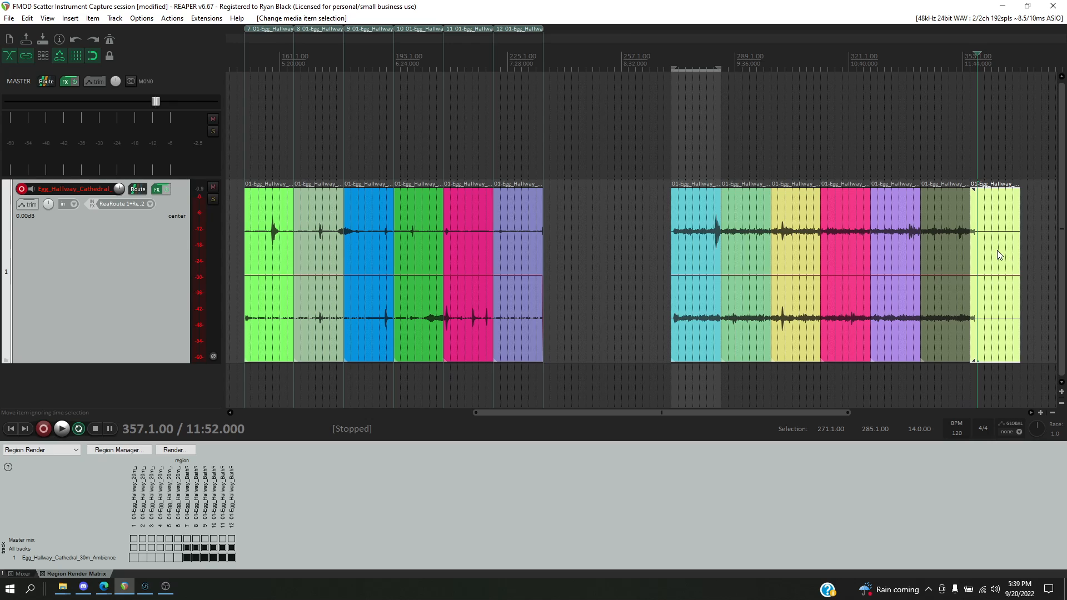
key("Delete")
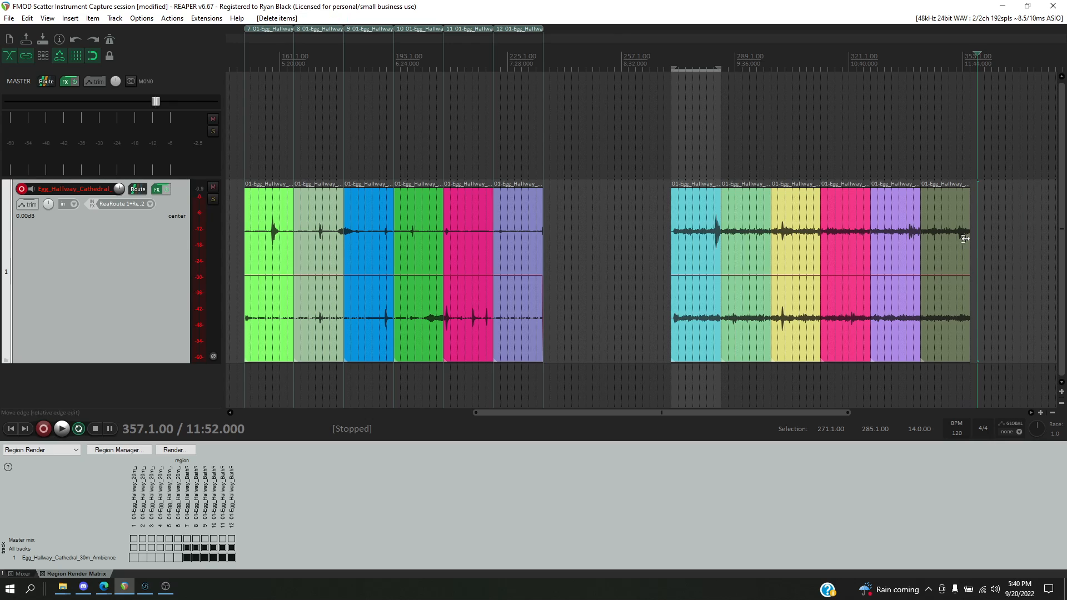
left_click(692, 259)
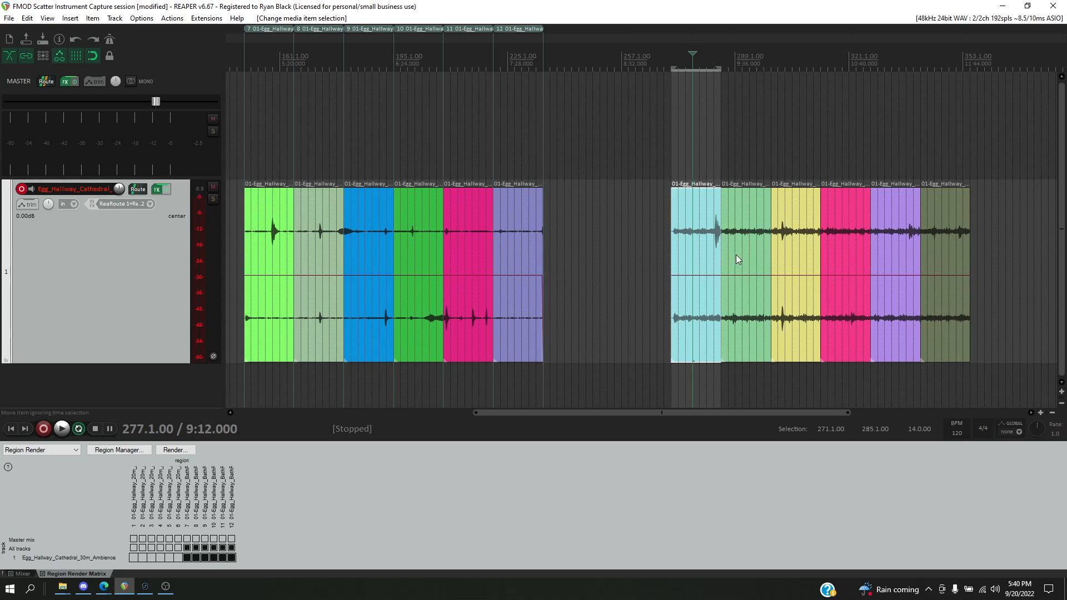
left_click(941, 256, "shift")
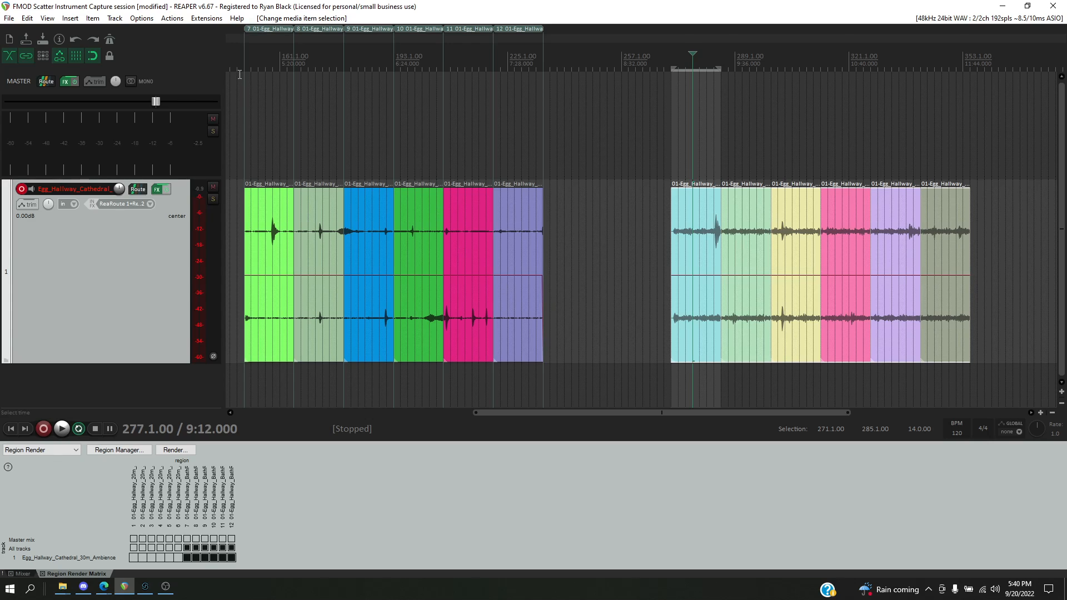
left_click(171, 18)
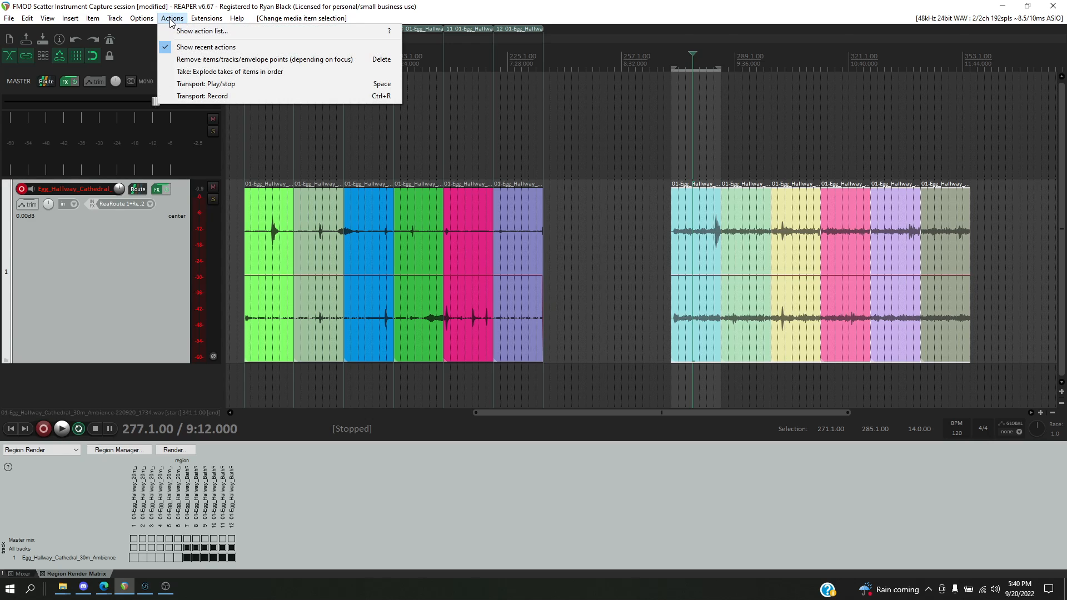
left_click(220, 49)
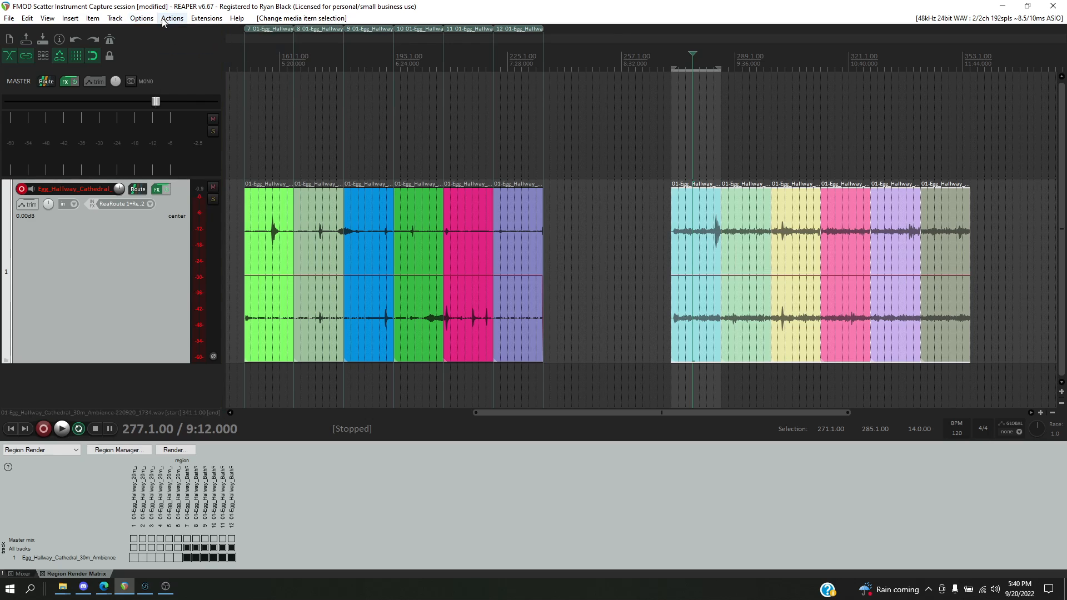
left_click(172, 19)
left_click(195, 47)
- Select all six exploded Cathedral clips and add a separate region for each of them
left_click(949, 266, "shift")
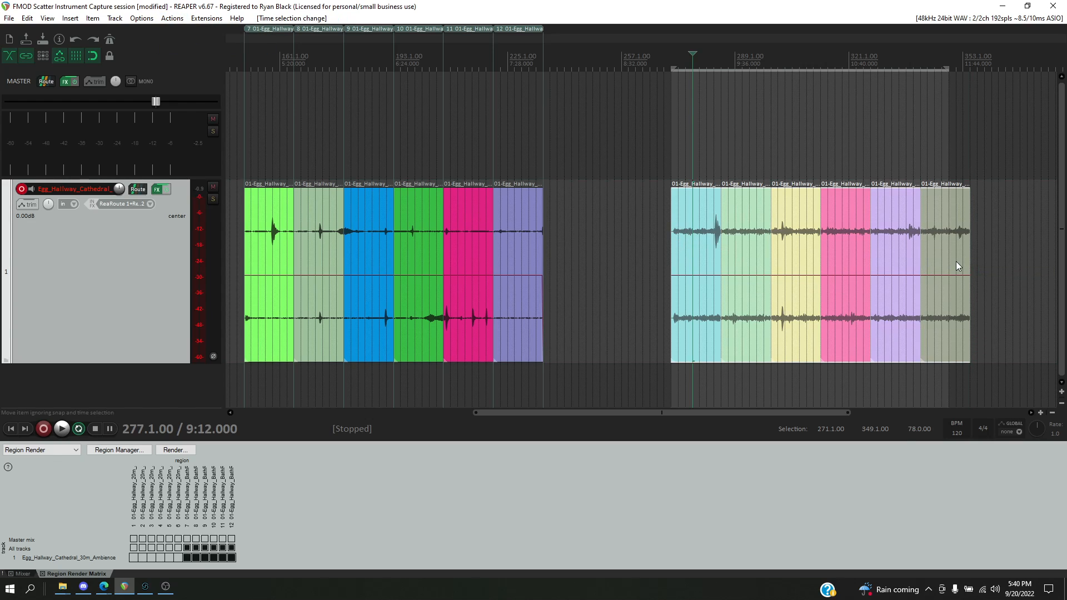
left_click(956, 261)
left_click(700, 268, "shift")
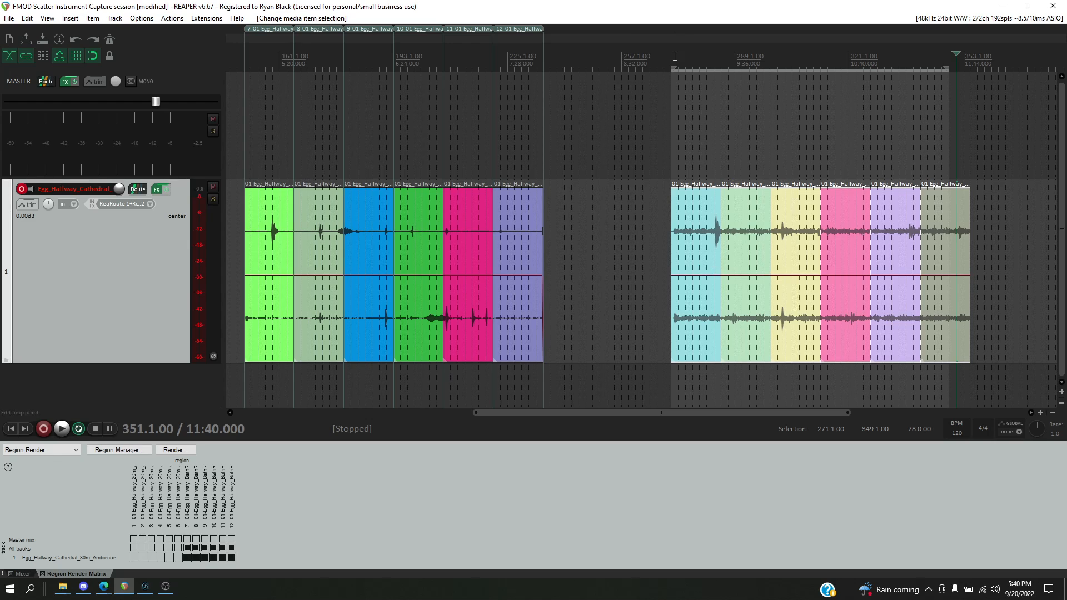
key("shift+r")
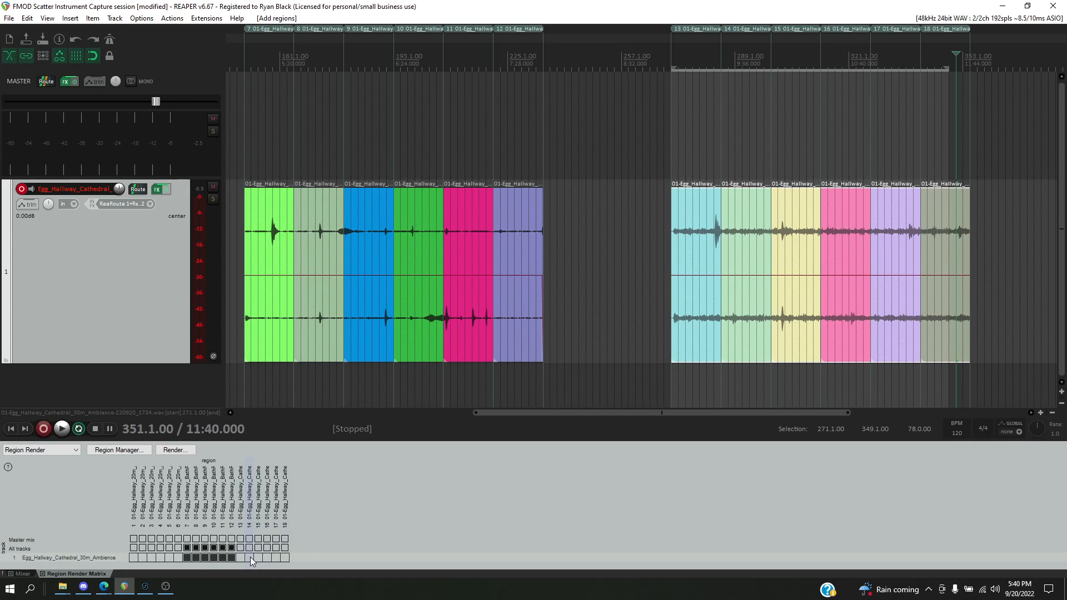
- Set the render matrix to render the Egg_Hallway_Cathedral_30m_Ambience track for regions 13 to 18 only, clearing regions 7 to 12
left_click(282, 557)
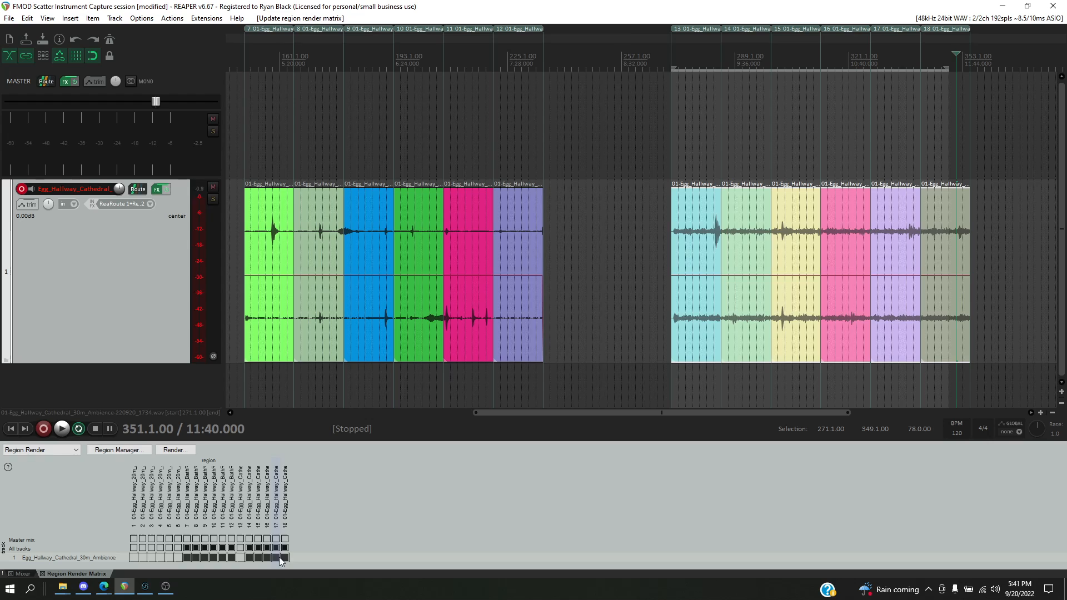
left_click(240, 557)
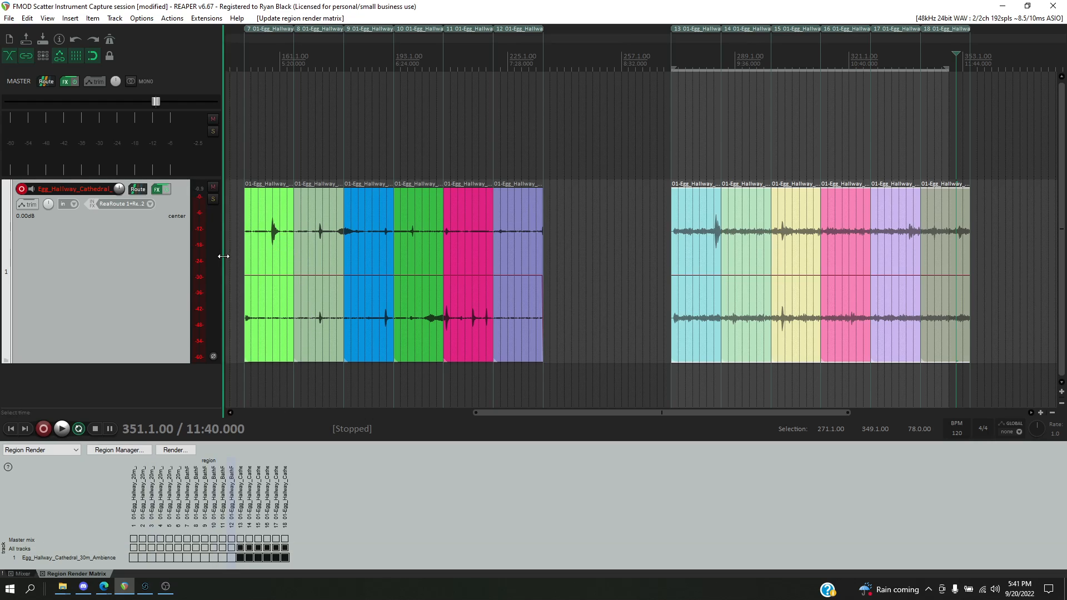
- Render the six matrix regions as 24-bit WAV files to the Exported Files directory, using the $region file name
left_click(173, 450)
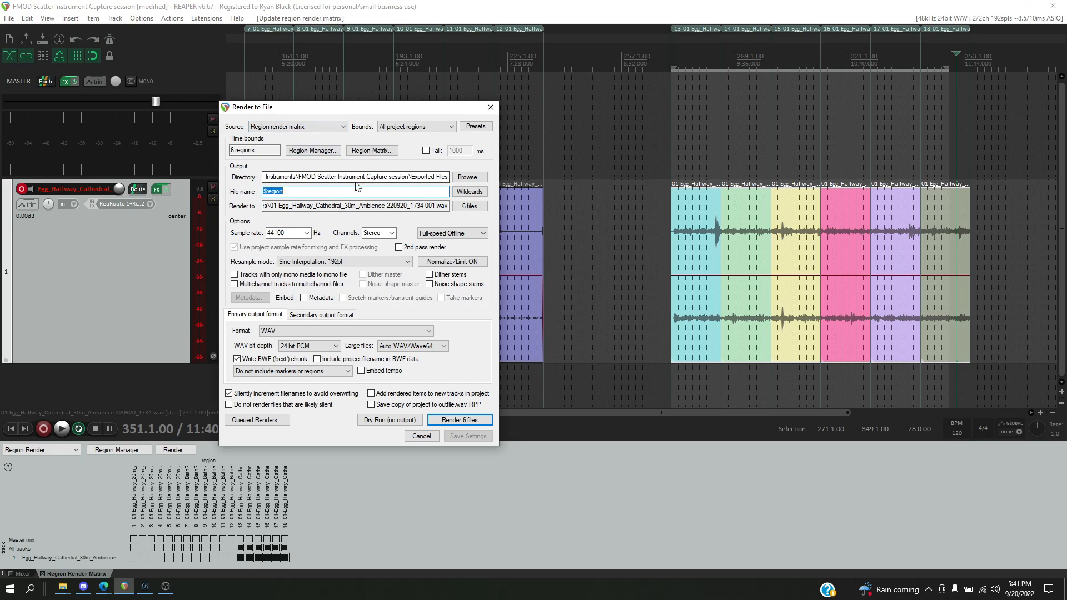
left_click(470, 176)
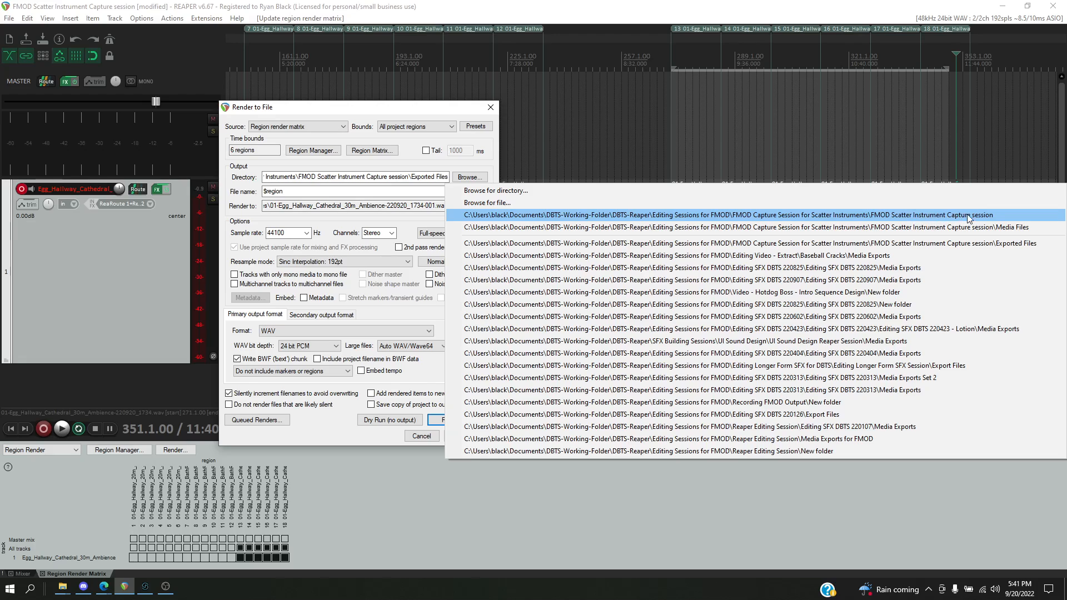
left_click(414, 177)
left_click_drag(412, 177, 471, 180)
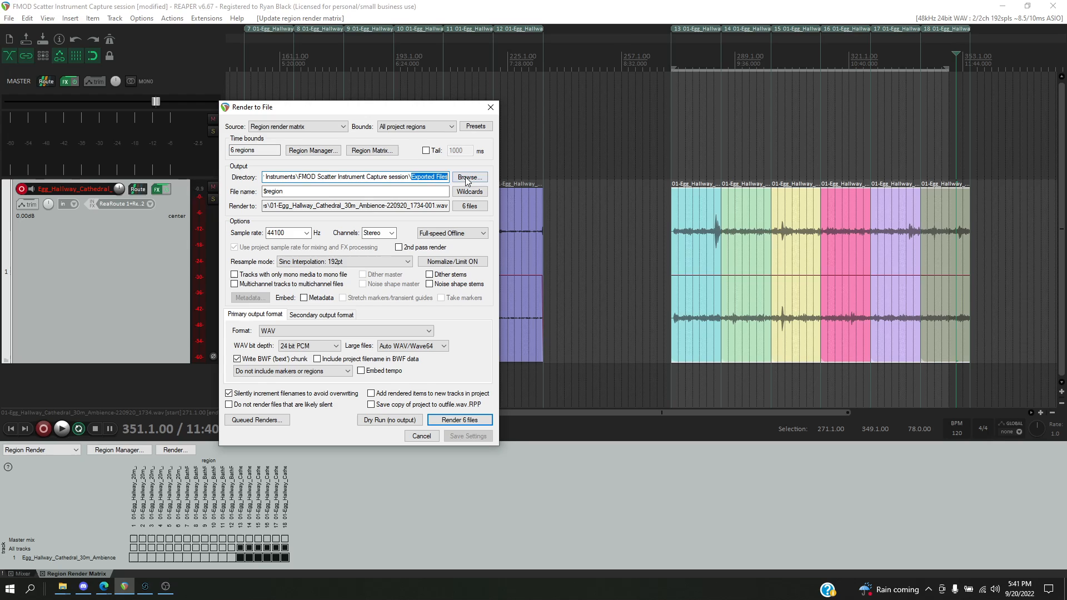
left_click(290, 191)
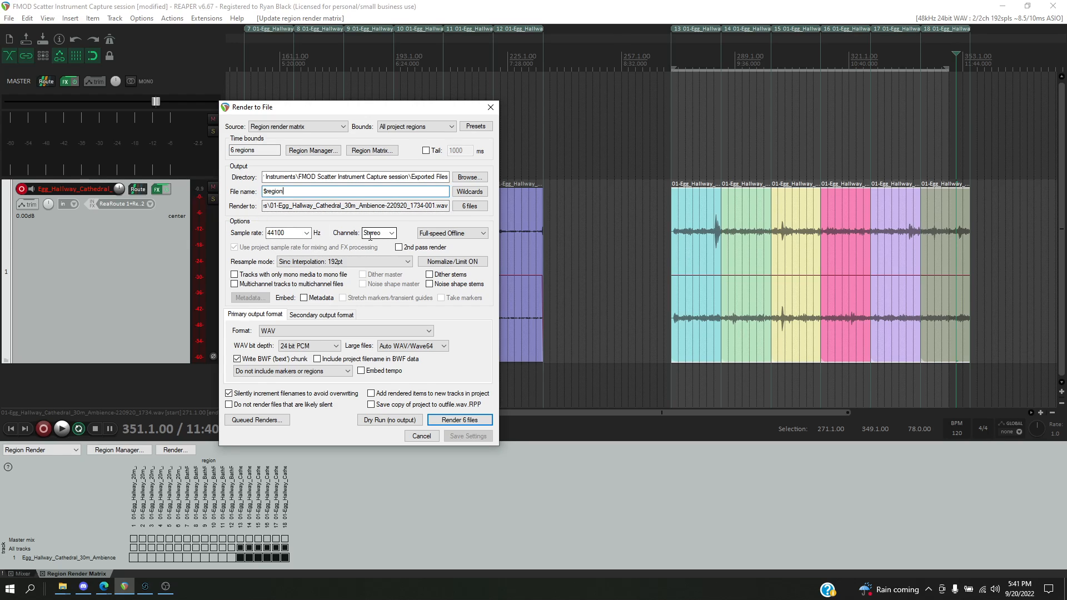
left_click(285, 332)
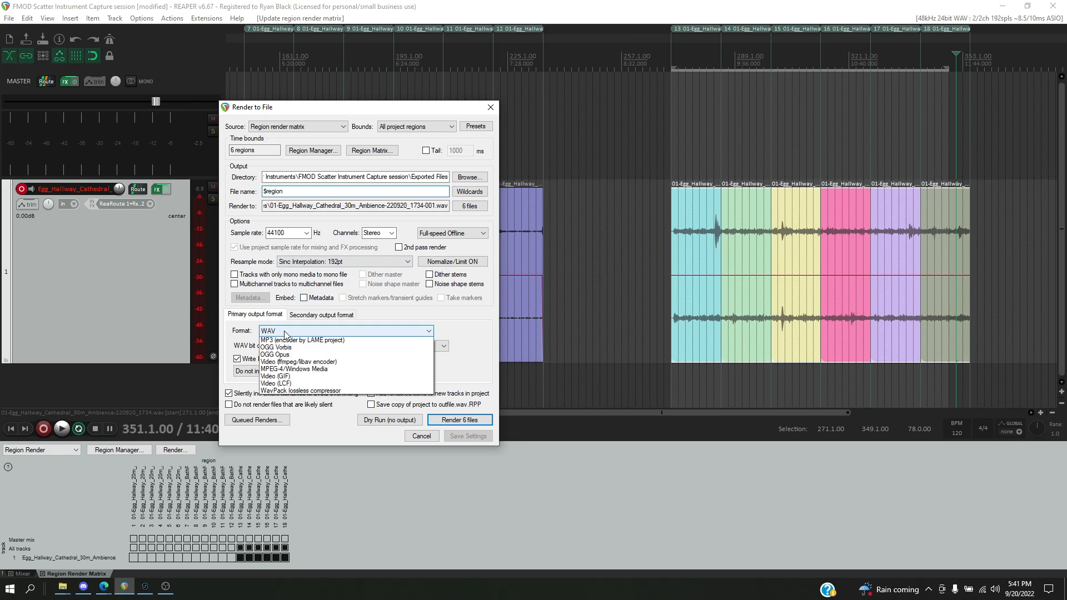
left_click(284, 331)
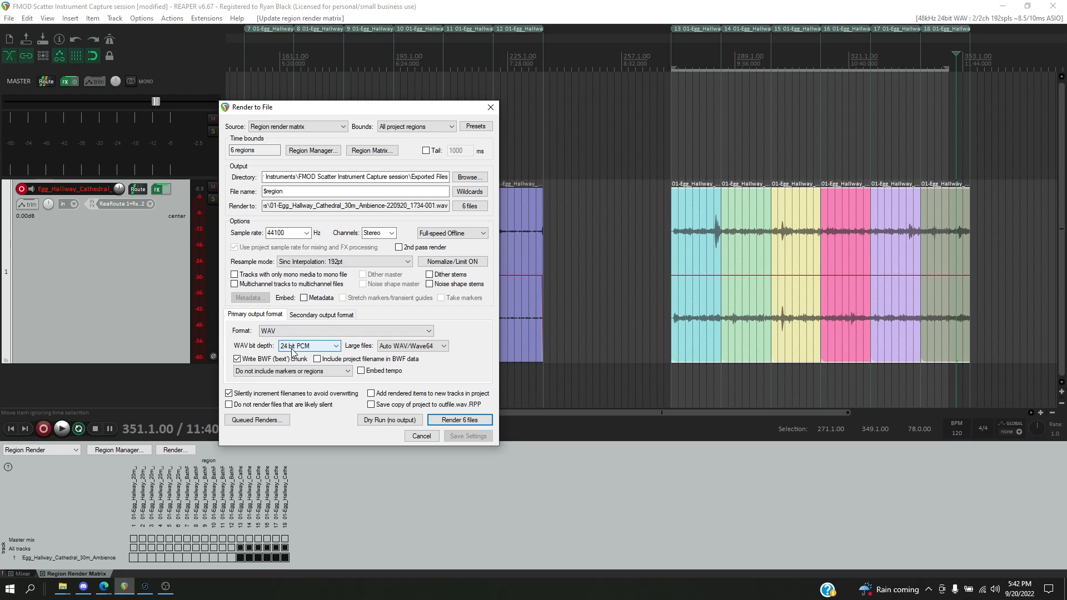
left_click(475, 421)
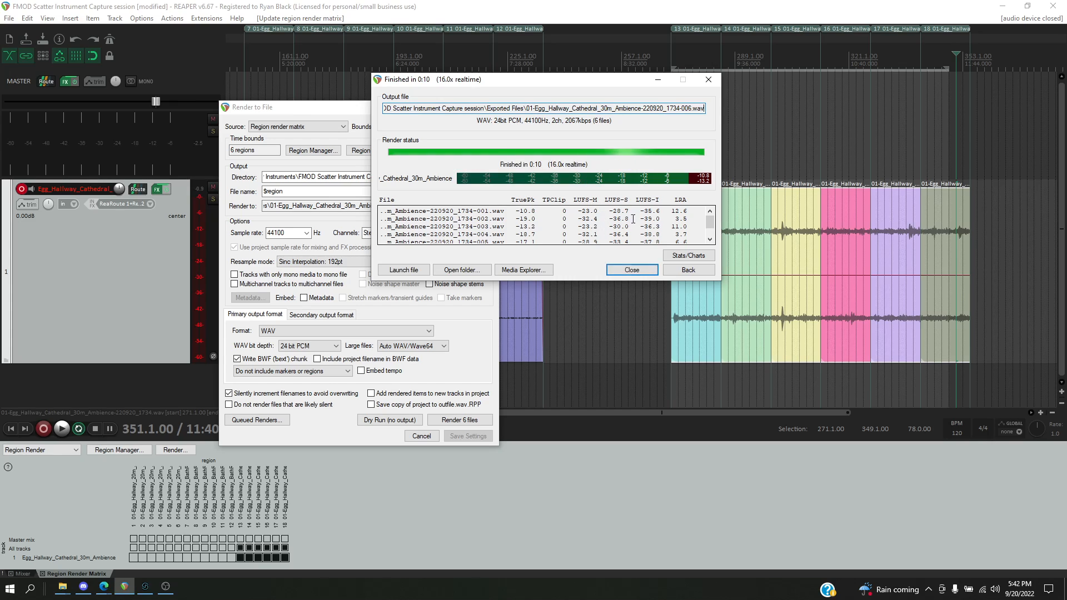
left_click(632, 270)
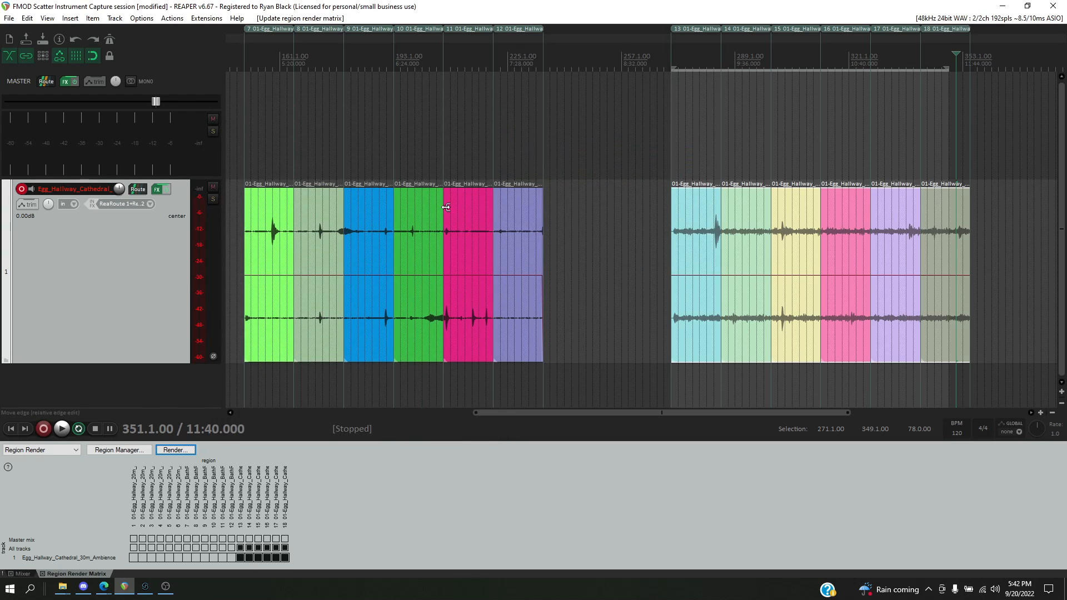
- Switch to the Exported Files folder in File Explorer and check the rendered Cathedral ambience files
key("alt+Tab")
key("Tab")
key("Tab")
key("Tab")
key("Tab")
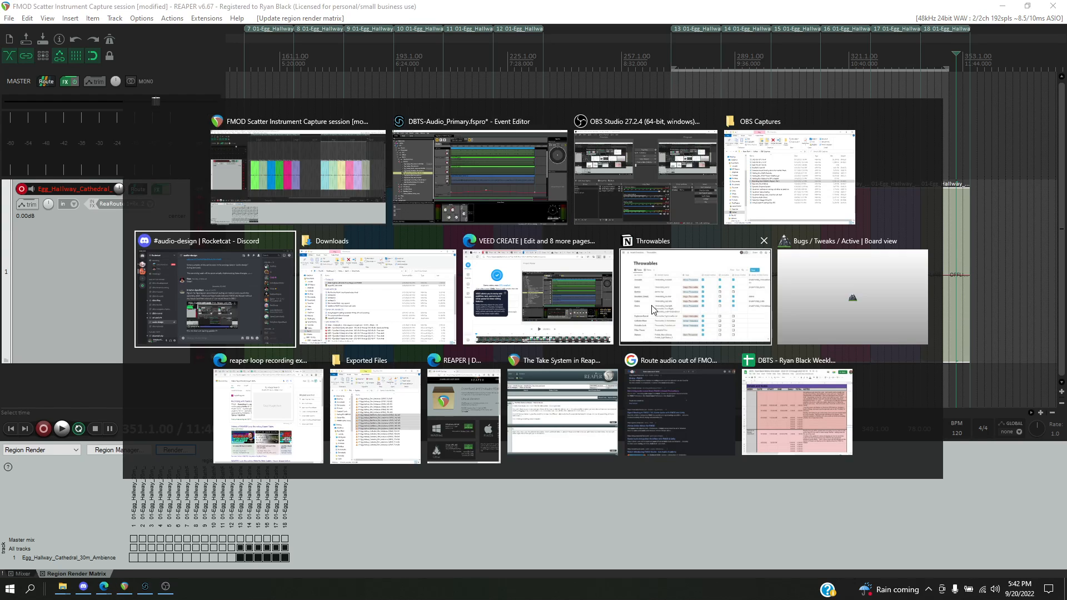
key("alt+Tab")
key("alt+Tab")
key("alt+Tab")
key("alt+Tab")
key("alt+Tab")
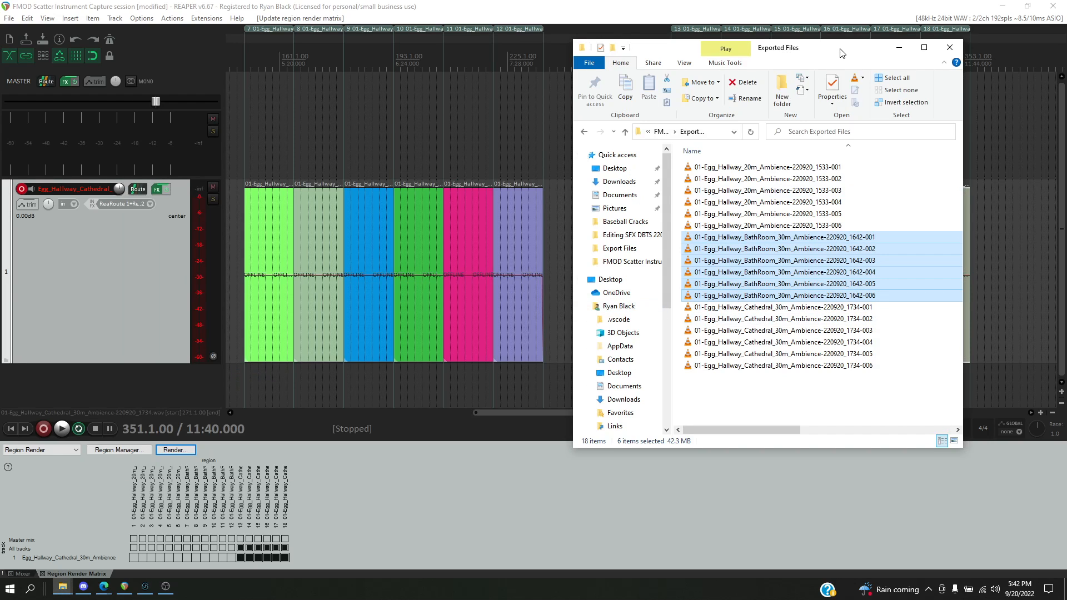
left_click_drag(840, 53, 618, 63)
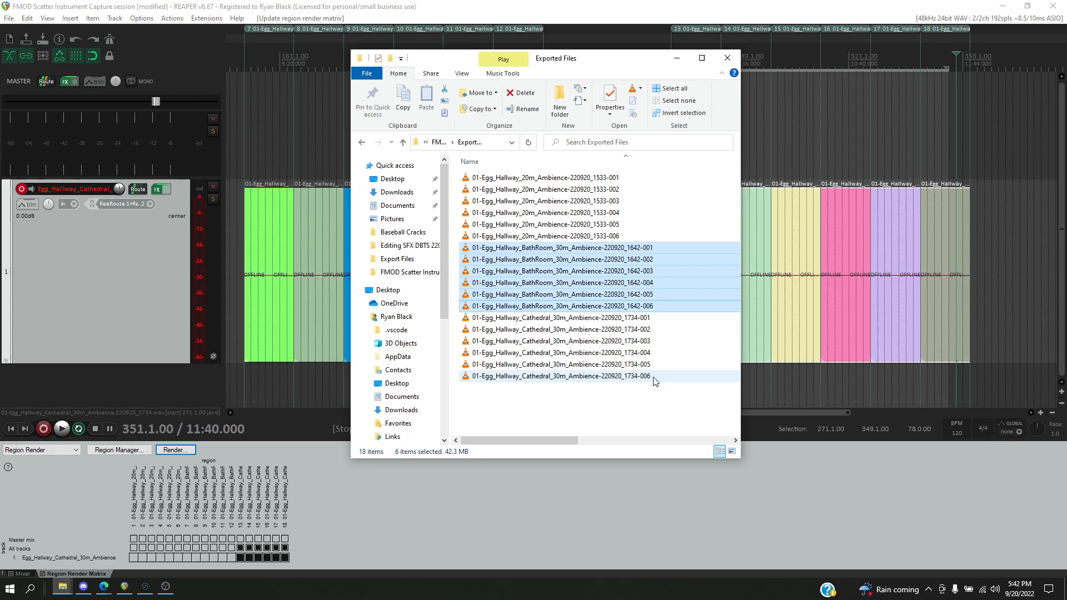
- Switch to the FMOD Studio Event Editor showing the Egg_Hallway_Cathedral_30m_Ambience event
key("alt+Tab")
key("Tab")
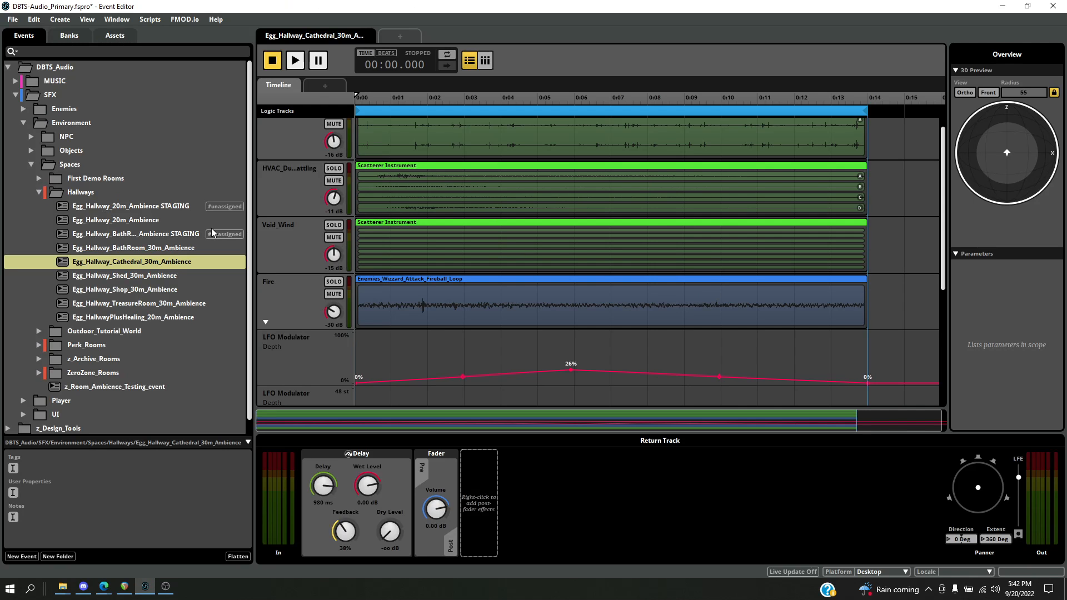
- Duplicate the Egg_Hallway_Cathedral_30m_Ambience event into the Hallways folder
left_click(148, 261)
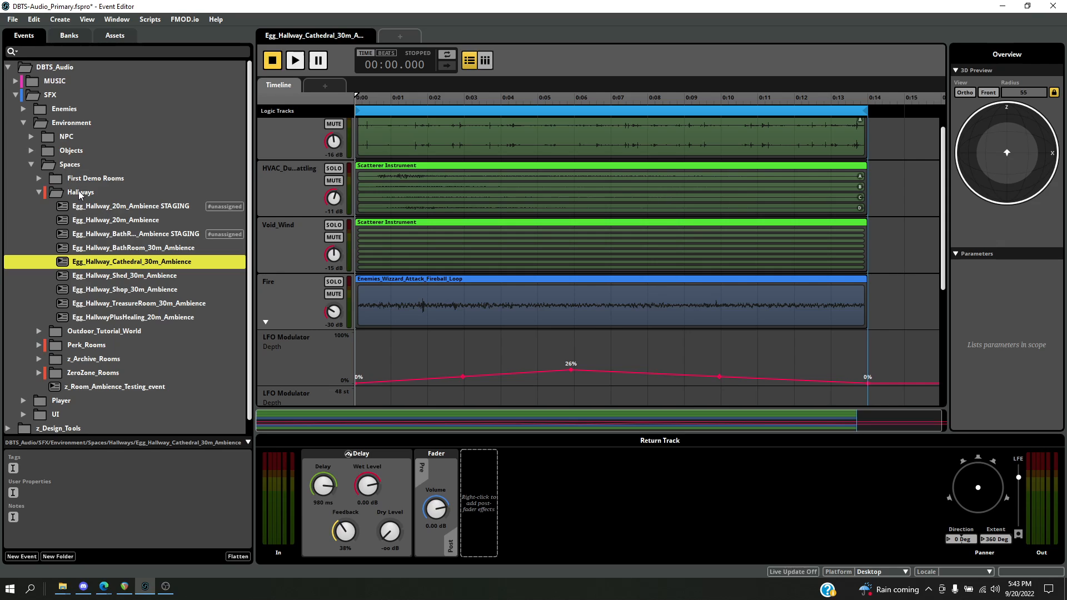
left_click(148, 278)
left_click(148, 263)
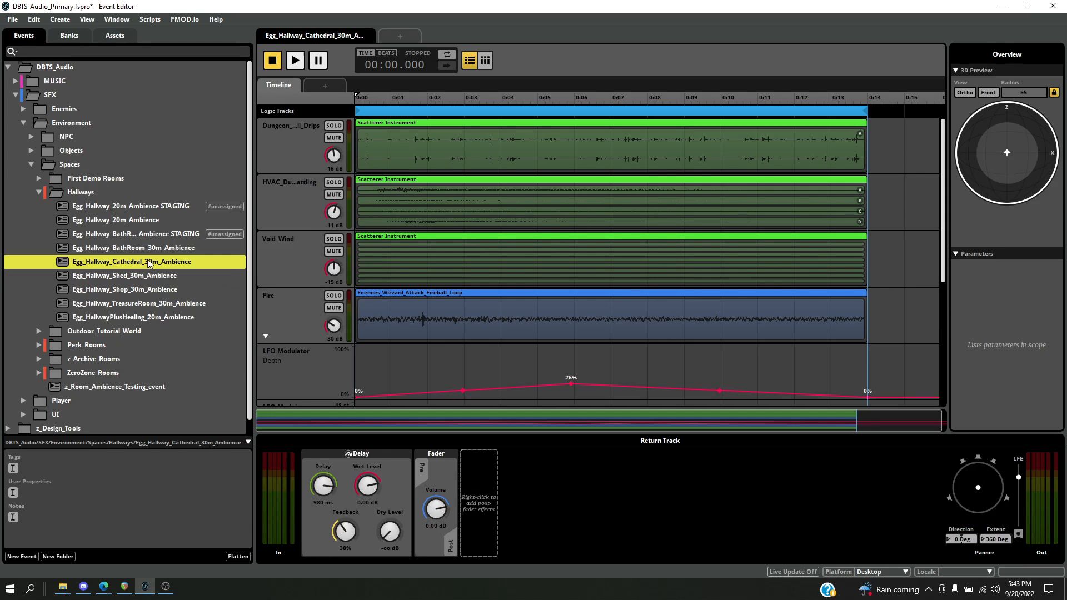
left_click(82, 193)
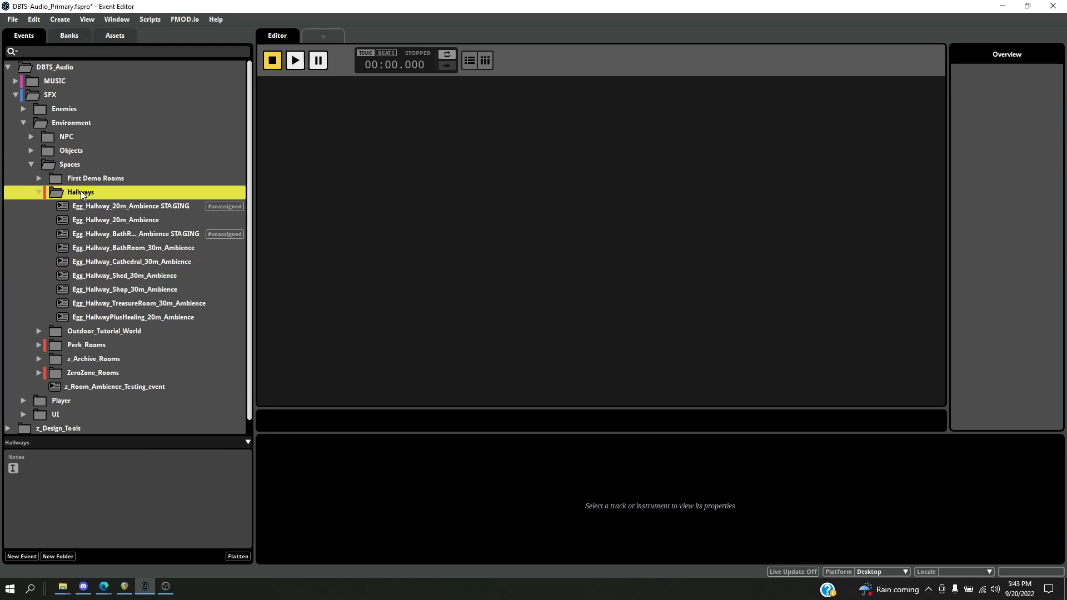
key("ctrl+v")
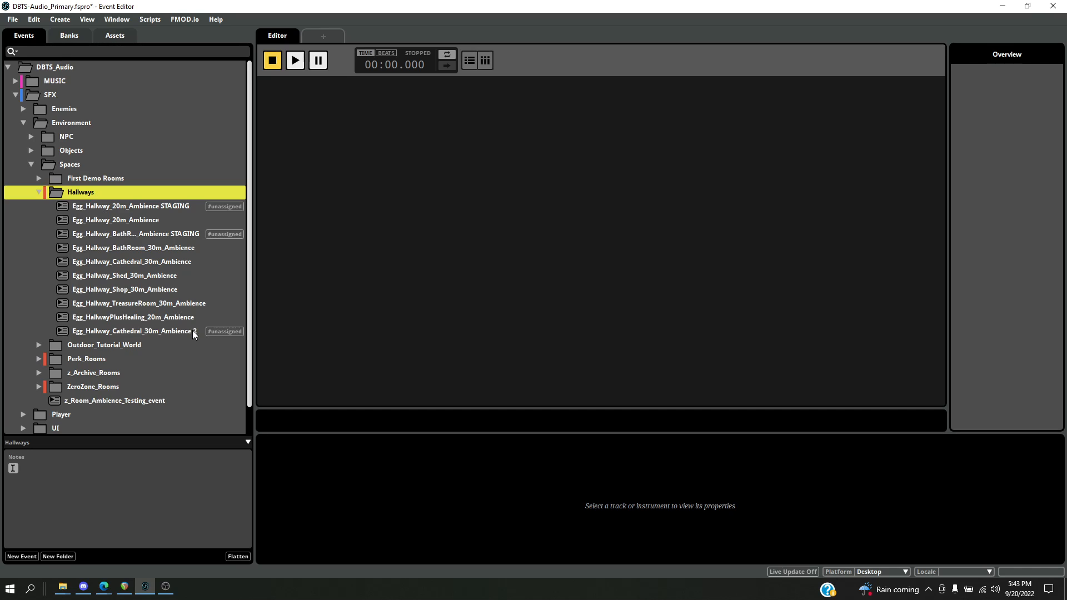
- Rename the duplicated Cathedral event as Egg_Hallway_Cathedral_30m_Ambience STAGING
left_click(194, 332)
left_click(199, 332)
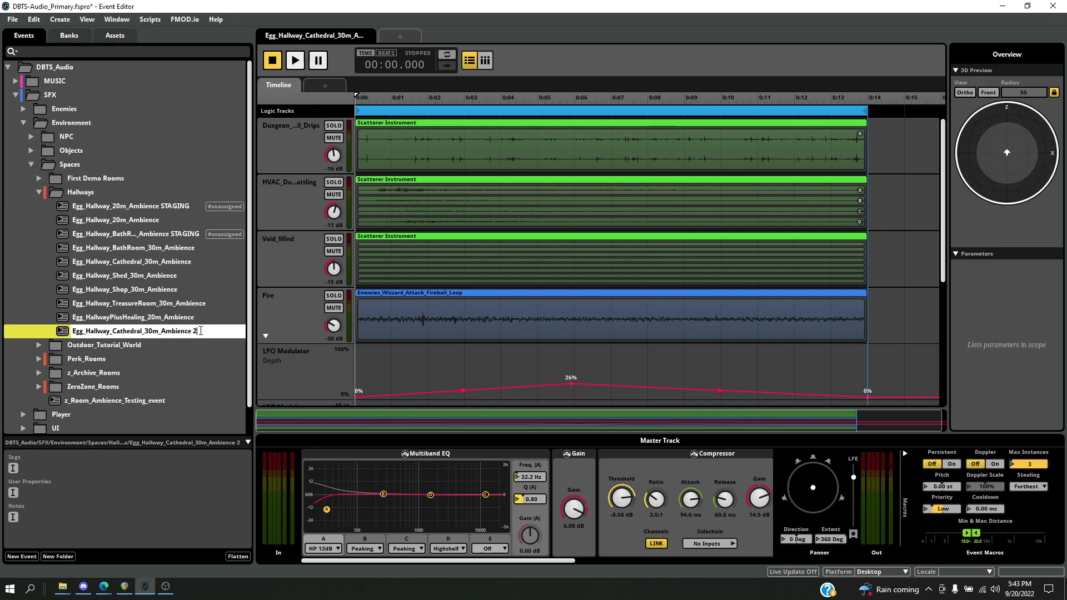
key("BackSpace")
type("STAGING")
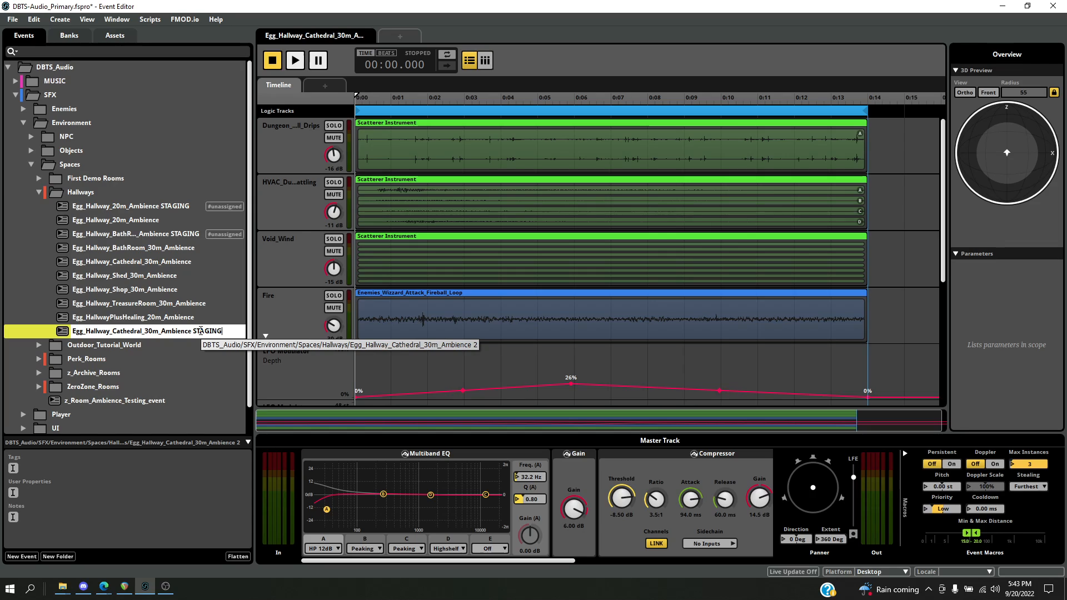
key("Return")
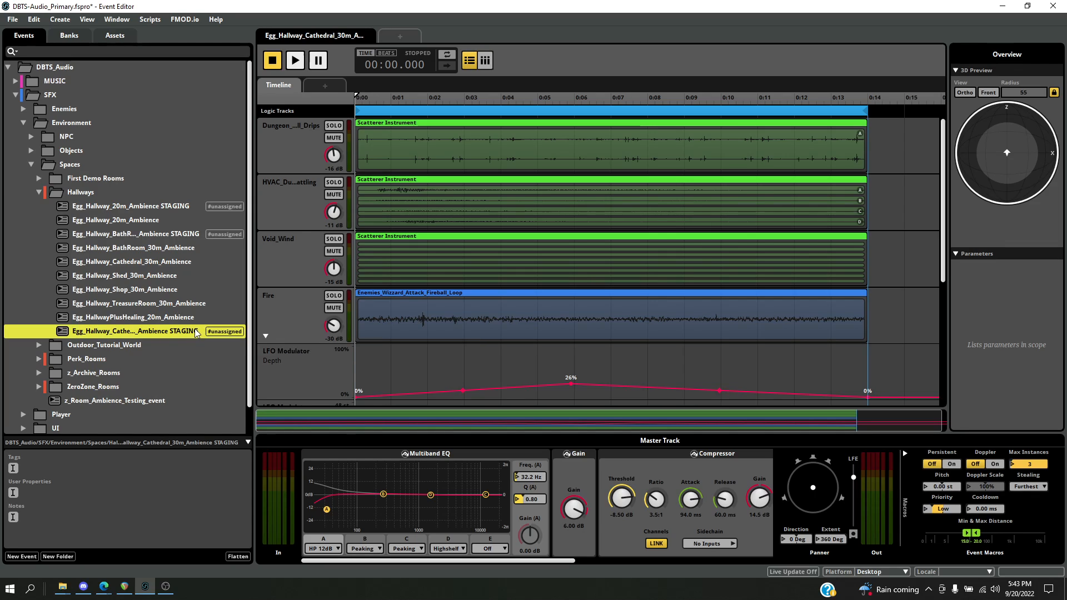
- Delete every track except Master from the original Egg_Hallway_Cathedral_30m_Ambience event, from Dungeon Drips through the Delay return
left_click(172, 261)
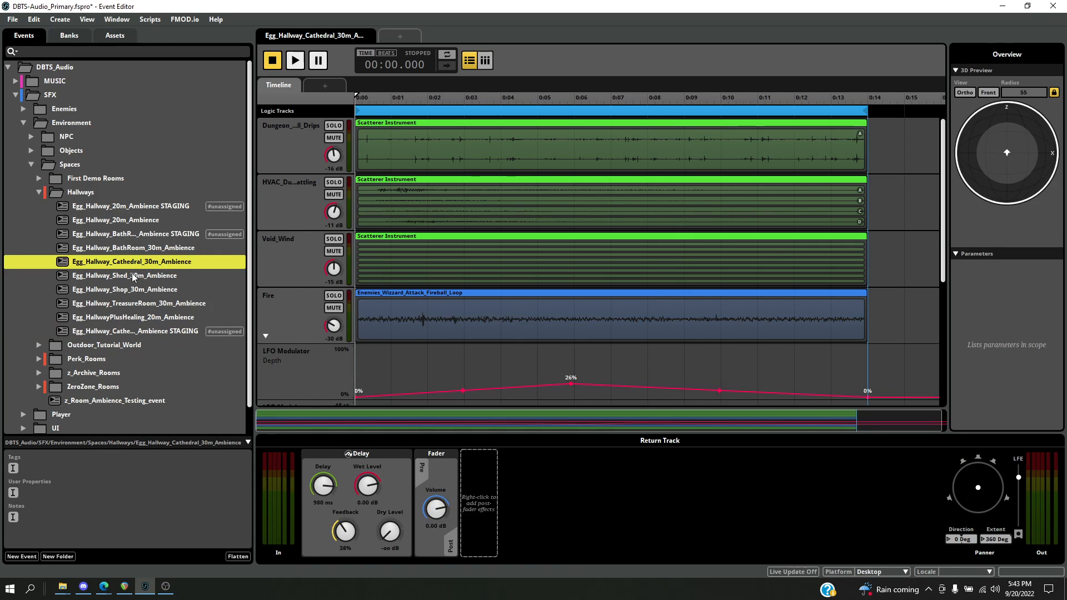
scroll(325, 302, "down", 8)
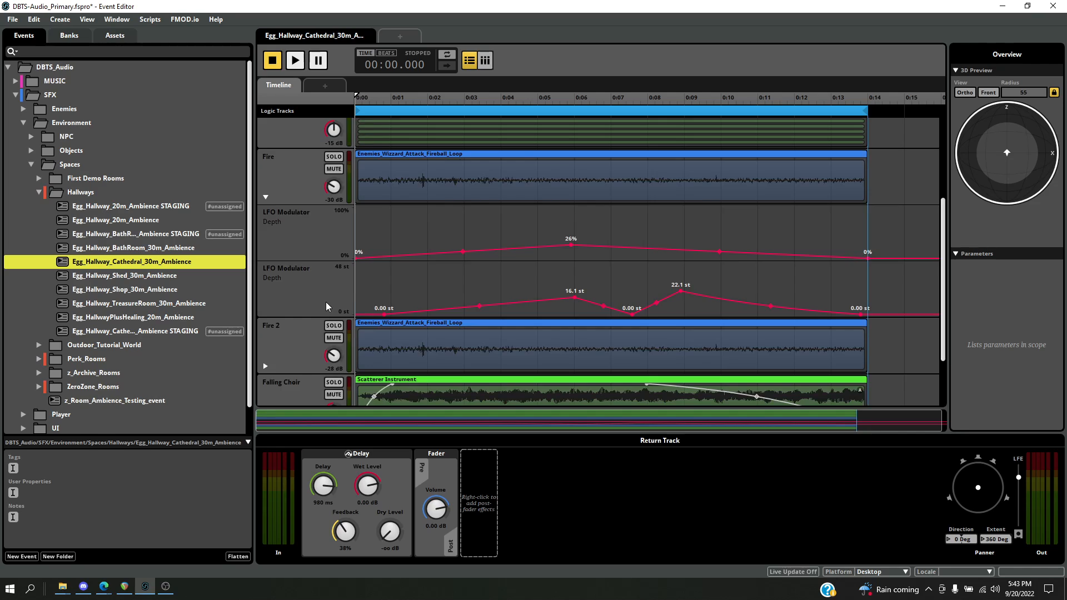
left_click(293, 382)
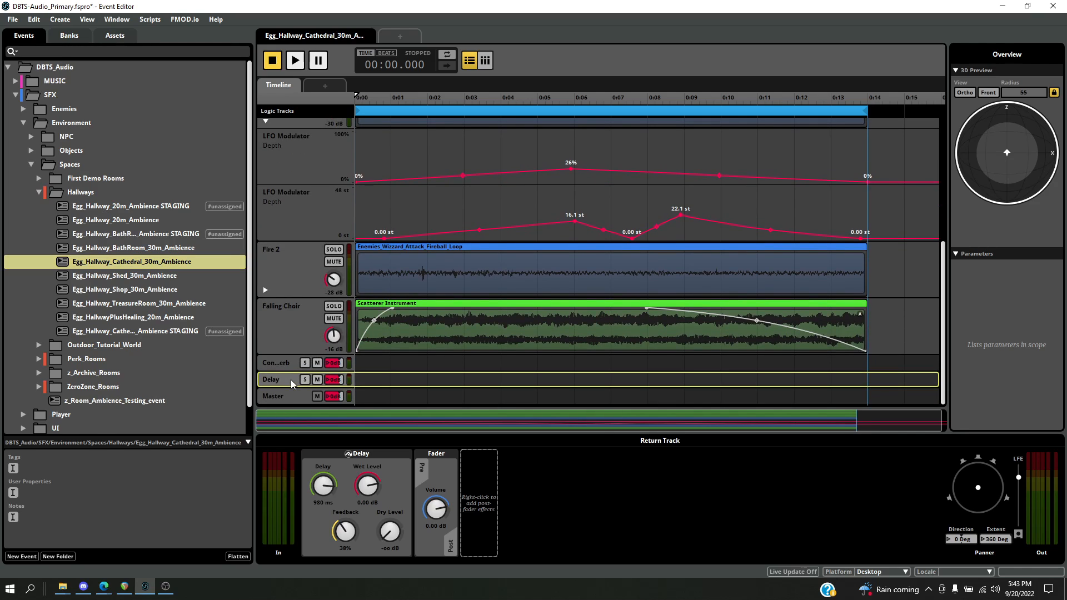
scroll(289, 311, "up", 5)
left_click(293, 167, "shift")
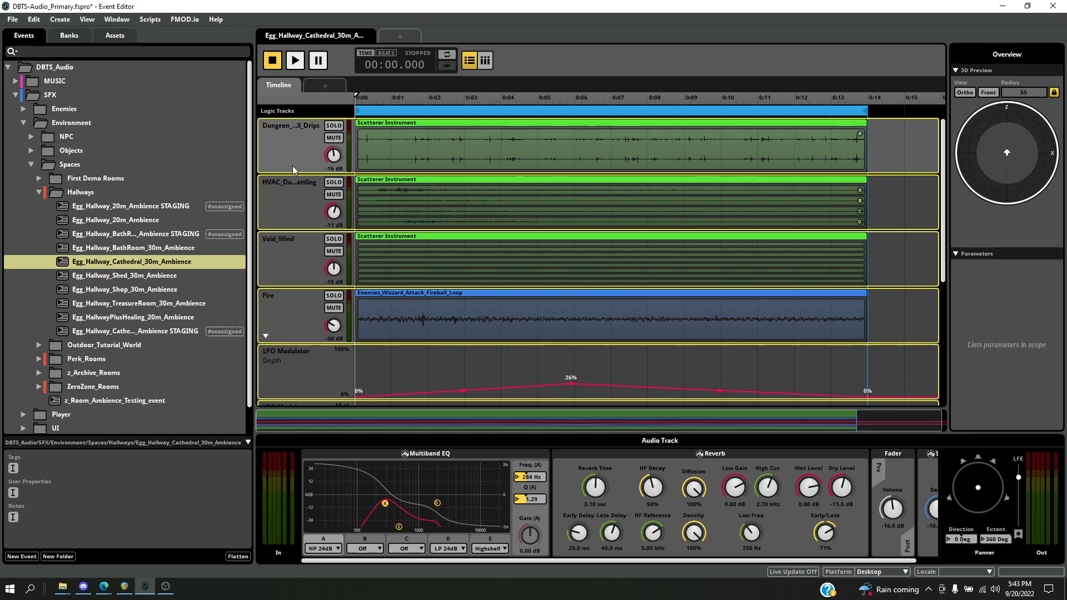
key("Delete")
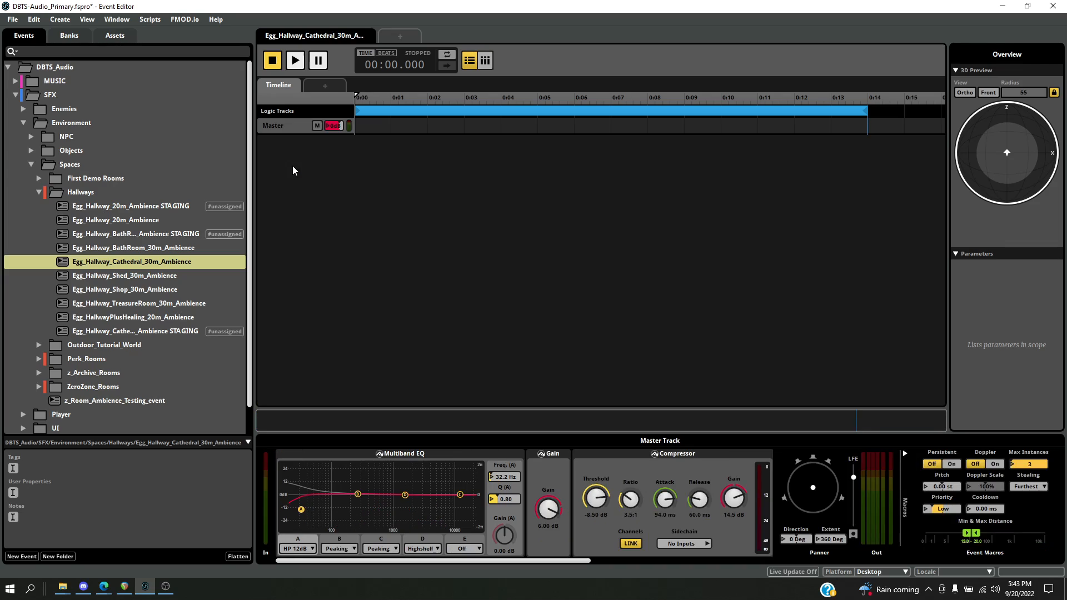
- On the Master track, bypass the Multiband EQ and Gain effects and set the Compressor's gain to 5 dB
left_click(284, 128)
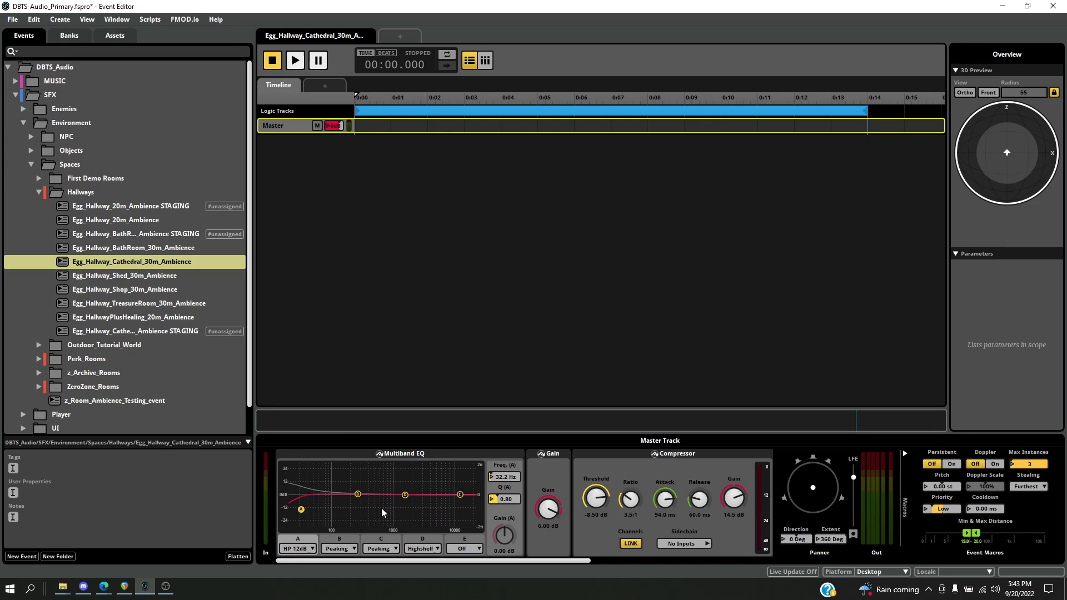
left_click(380, 455)
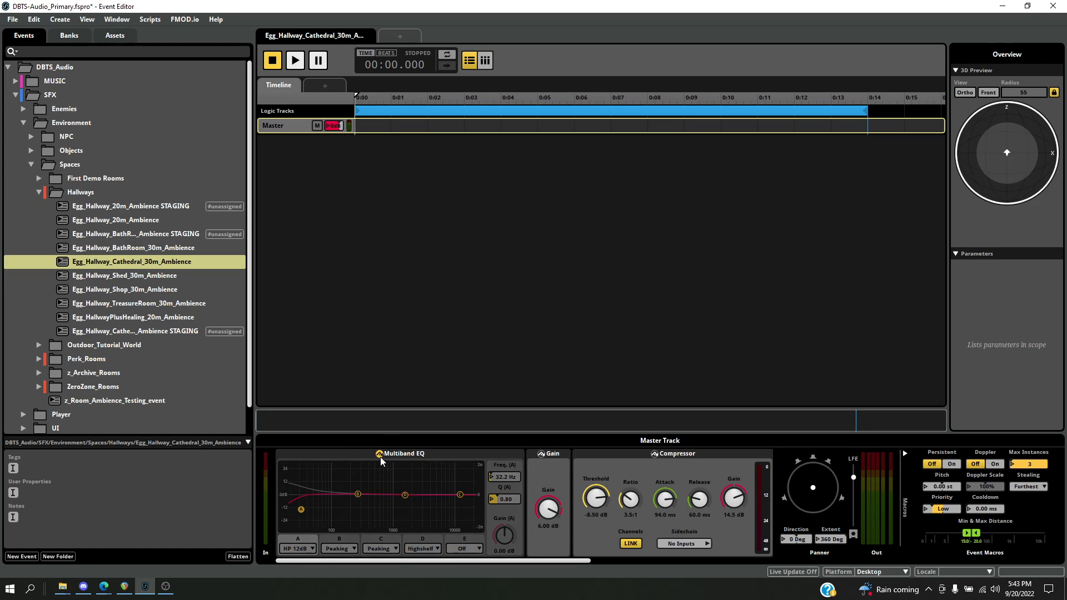
left_click(540, 453)
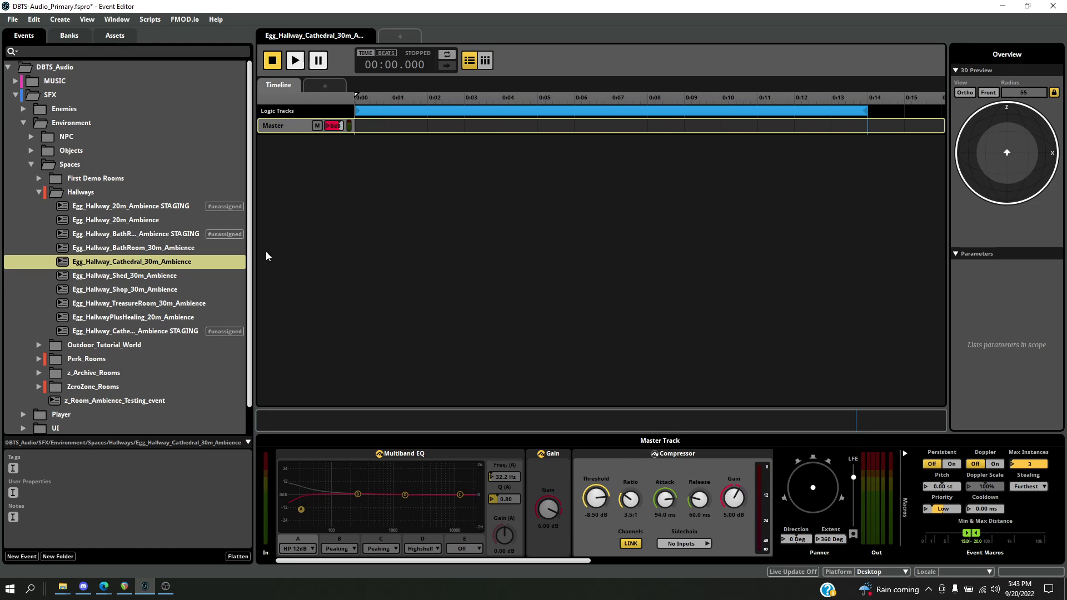
- Switch to the Exported Files folder in File Explorer and select the six Egg_Hallway_Cathedral_30m_Ambience files, 001 to 006
key("alt+Tab")
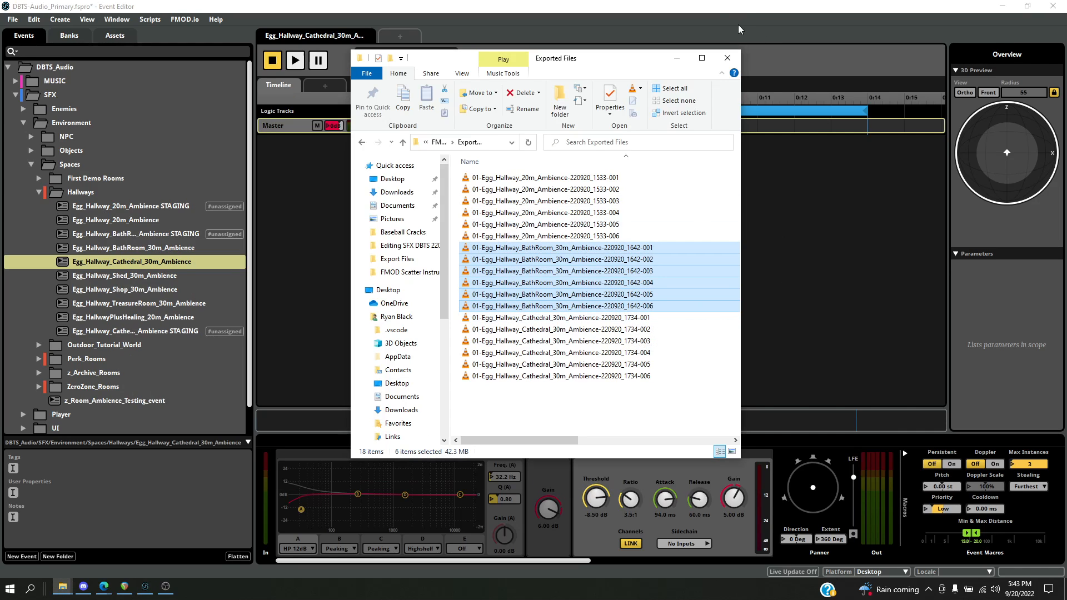
left_click_drag(583, 73, 615, 64)
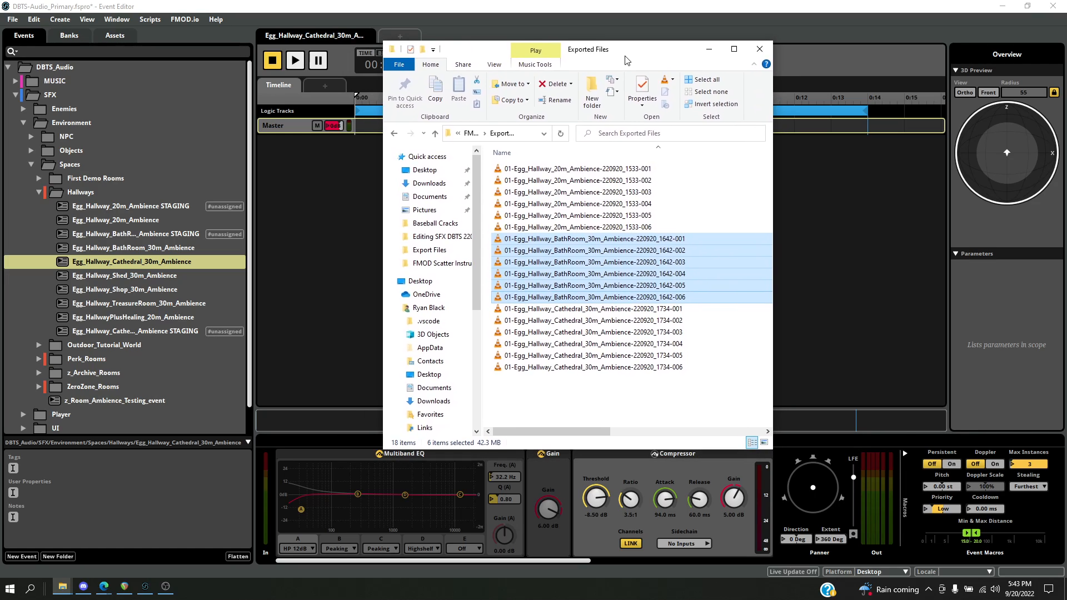
left_click(626, 309)
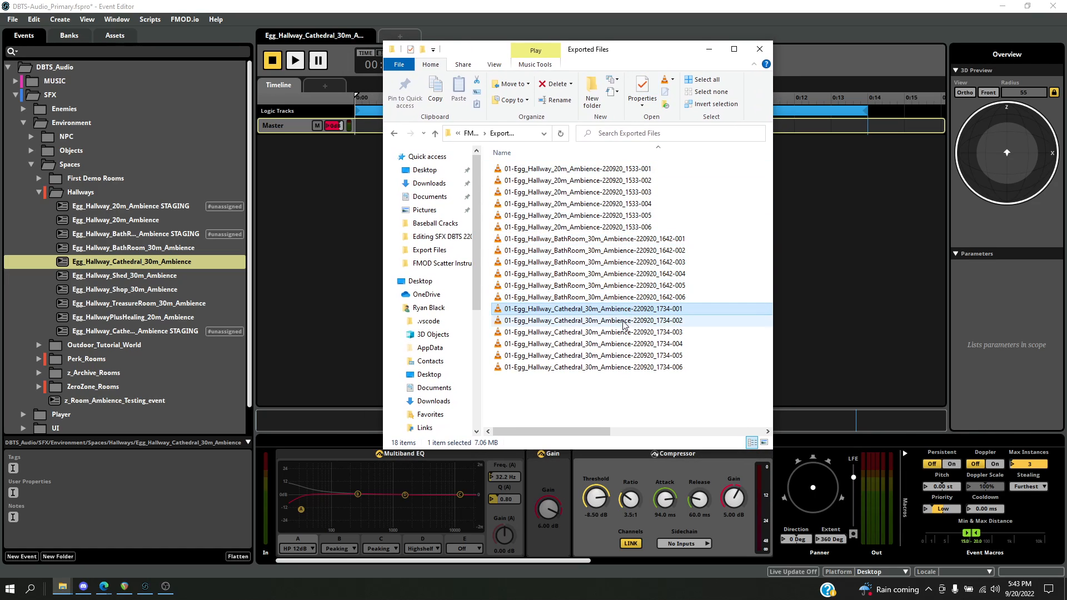
left_click(616, 368, "shift")
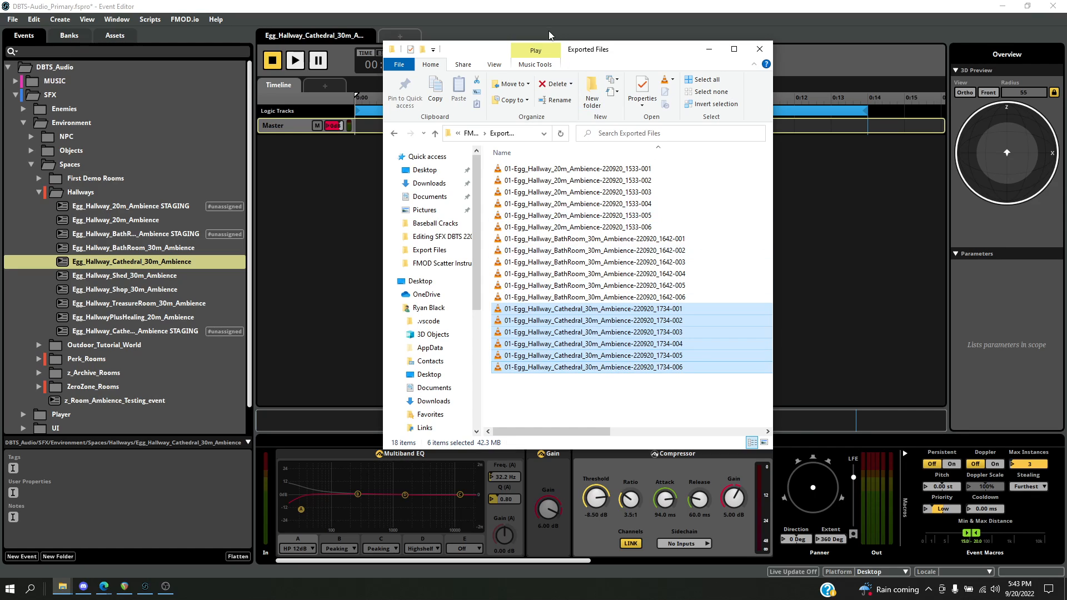
left_click_drag(637, 51, 1066, 51)
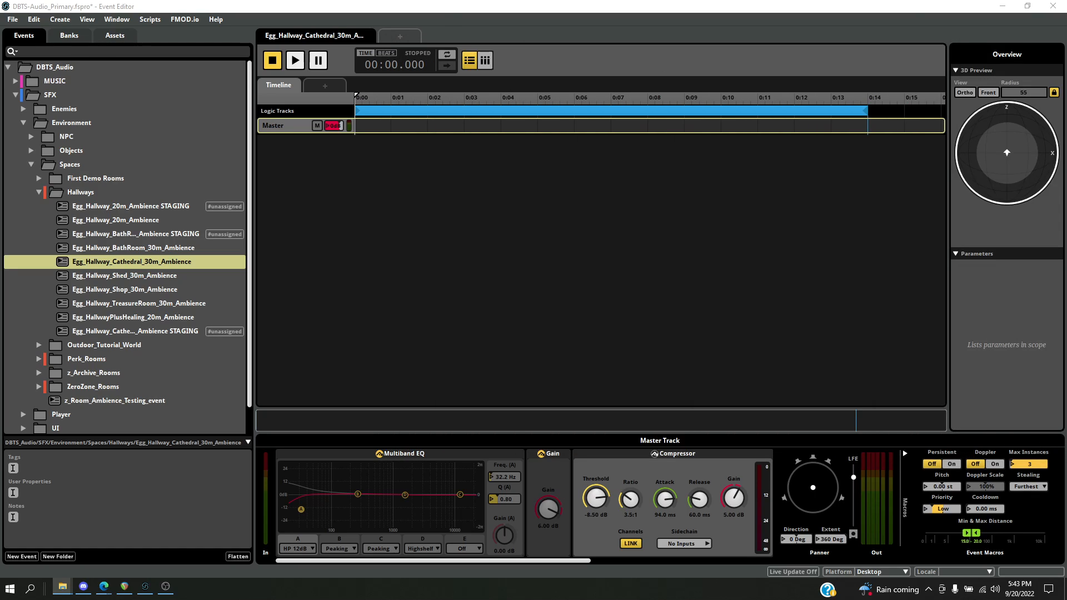
- Switch to FMOD Studio's Audio Bin and import the six Cathedral files into Environment_SFX > Spaces in Stereo > Hallways in Stereo
left_click(576, 14)
key("ctrl+6")
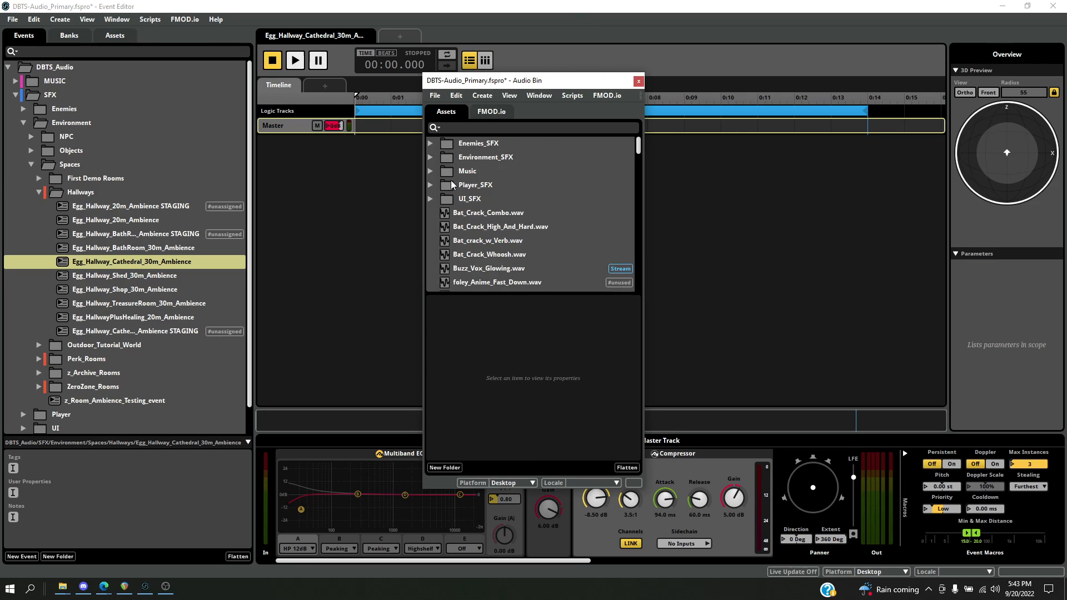
left_click(431, 158)
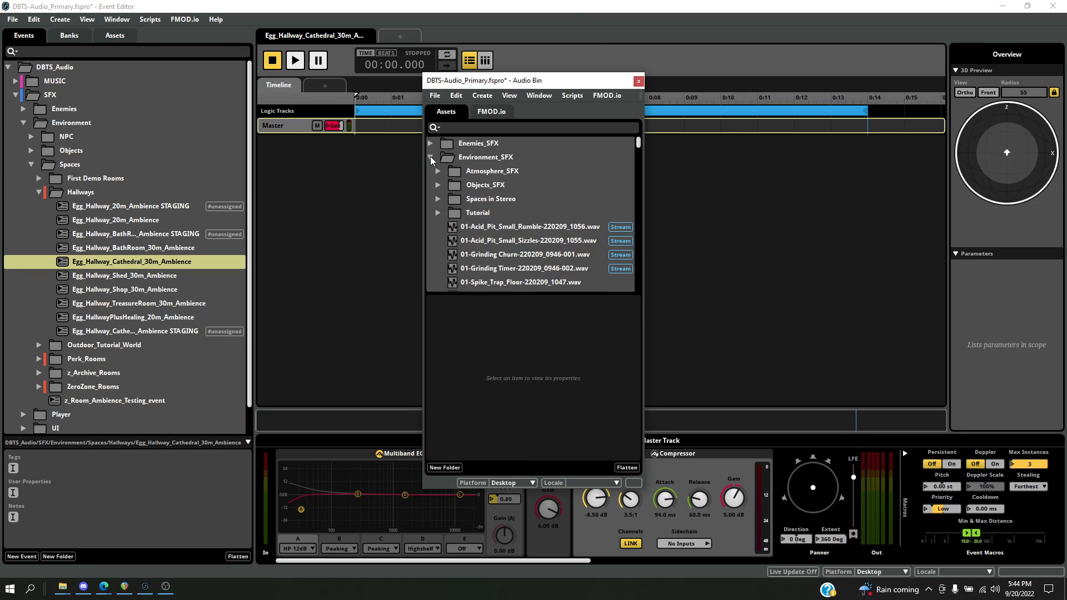
left_click(438, 199)
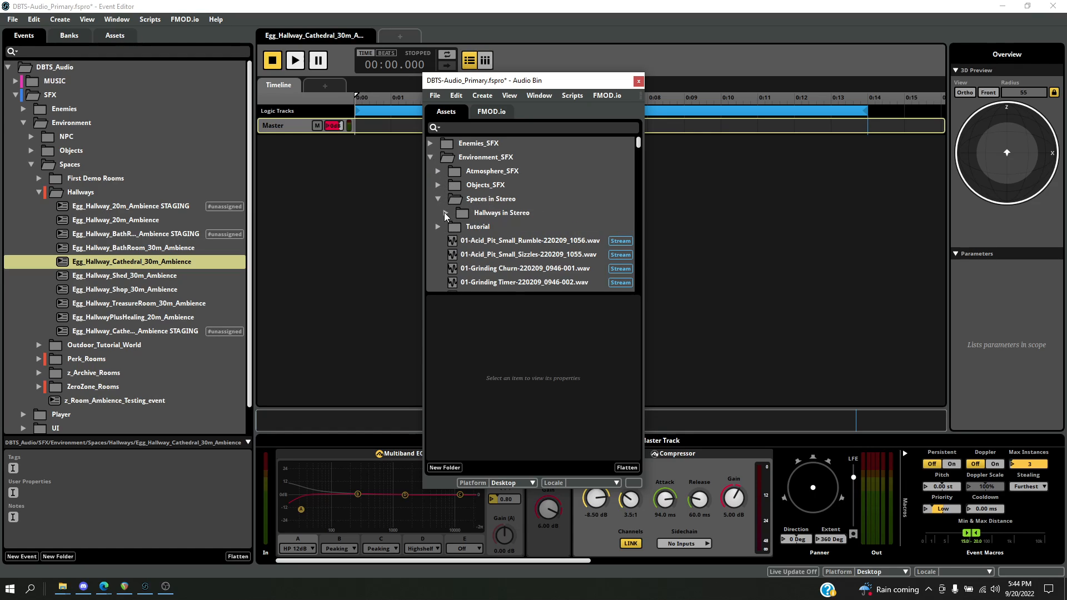
left_click(445, 213)
scroll(524, 222, "down", 1)
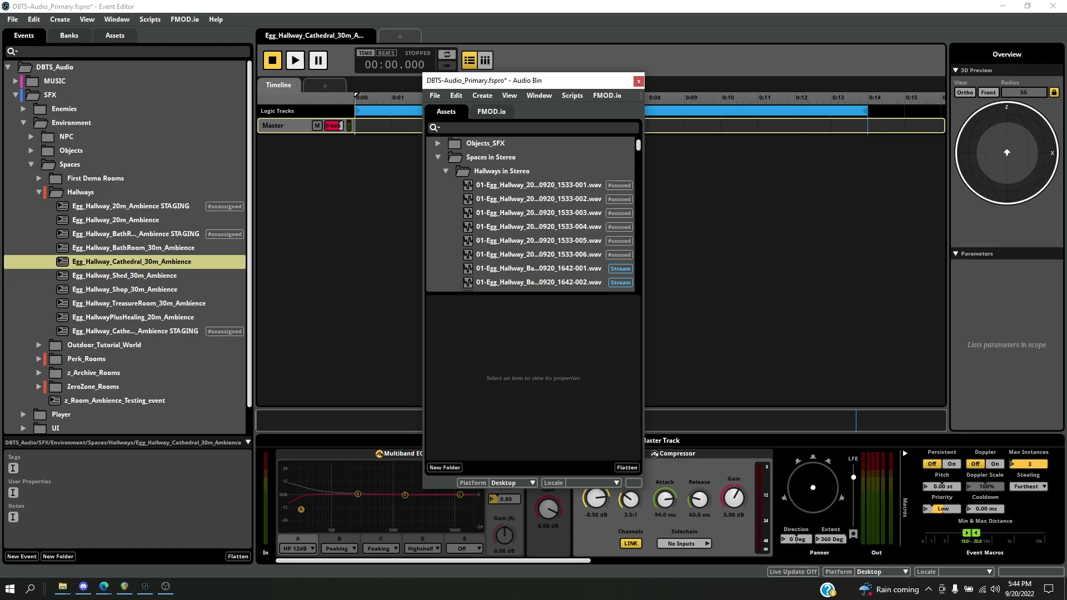
left_click_drag(1059, 223, 503, 186)
- Enlarge the Audio Bin and audition the imported Cathedral ambience files 001 to 006
left_click_drag(641, 488, 893, 598)
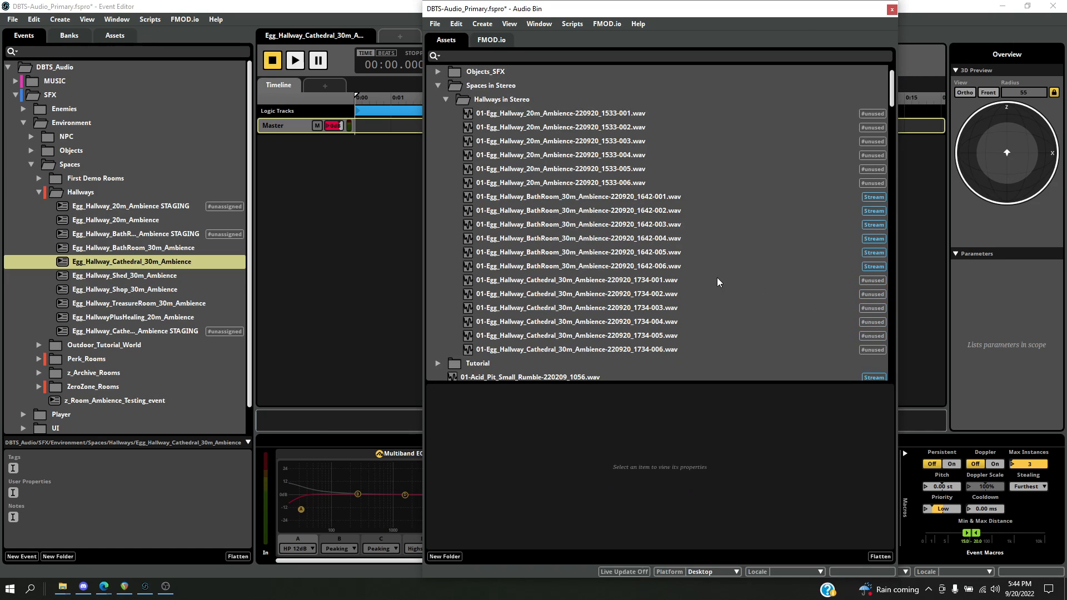
left_click(567, 282)
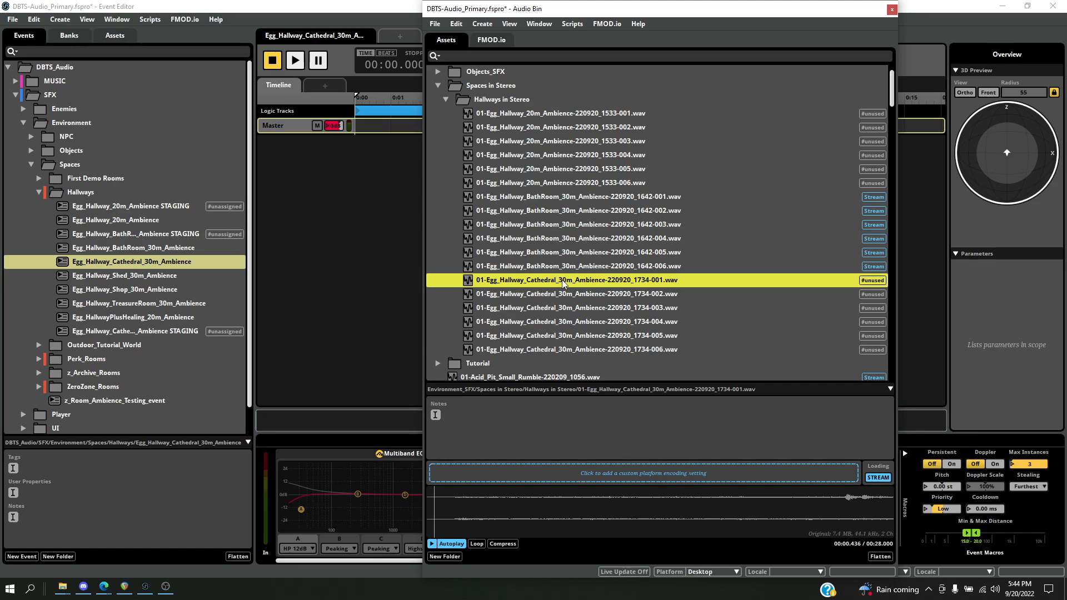
left_click(565, 351)
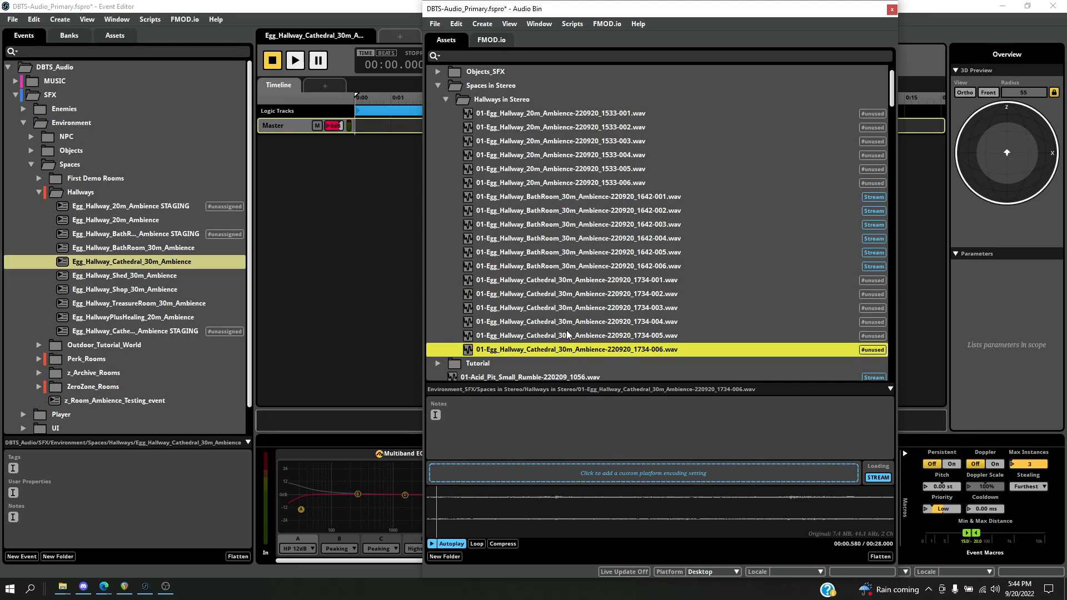
left_click(565, 332)
left_click(570, 322)
left_click(574, 308)
left_click(576, 294)
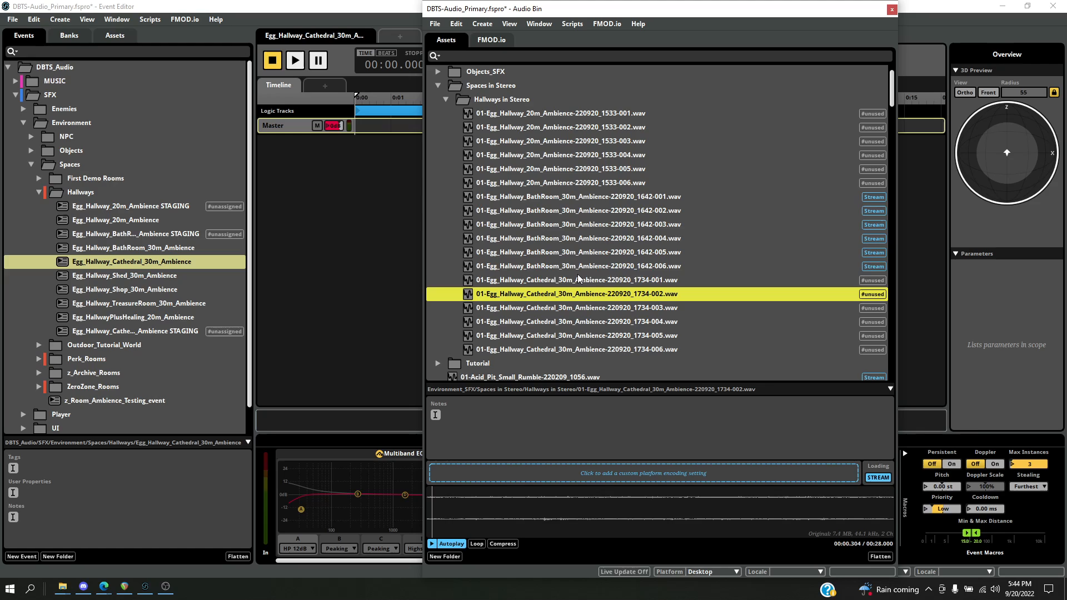
- Add 01-Egg_Hallway_Cathedral_30m_Ambience-220920_1734-001.wav to the Cathedral event as a new audio track
left_click(576, 281)
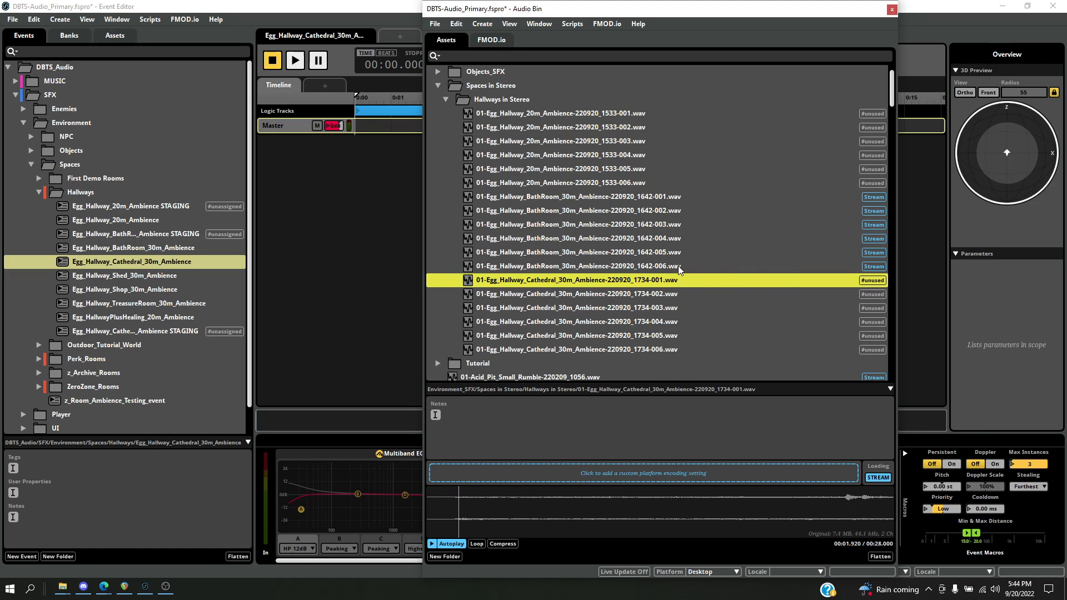
left_click_drag(505, 282, 330, 173)
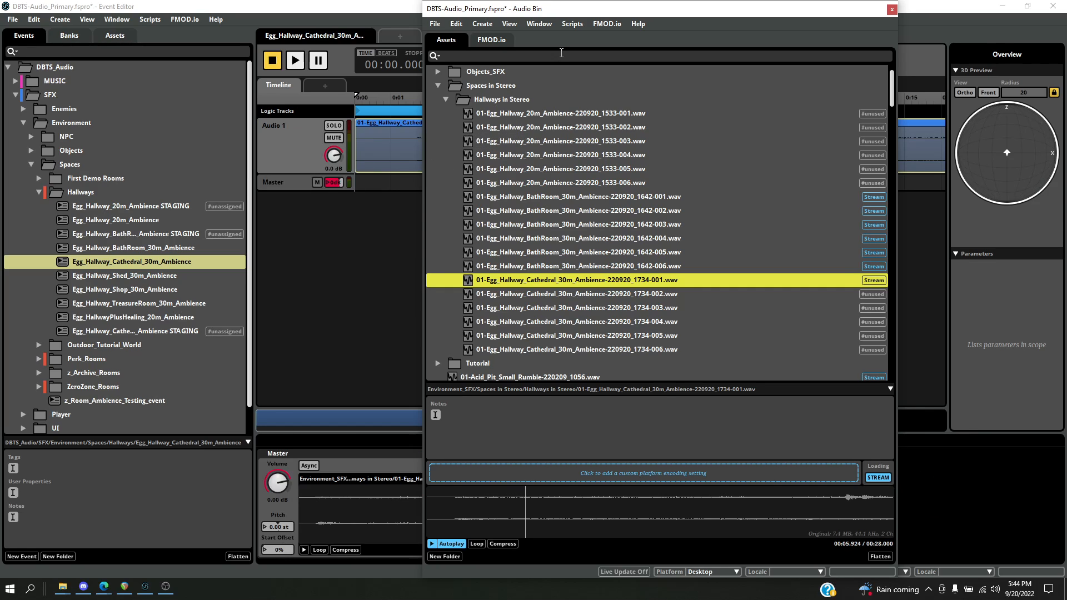
left_click_drag(640, 15, 443, 31)
- Add a Multi Instrument to the Audio 1 track, lengthen it, and place it directly after the Cathedral 001 clip
left_click(688, 219)
scroll(689, 222, "down", 1)
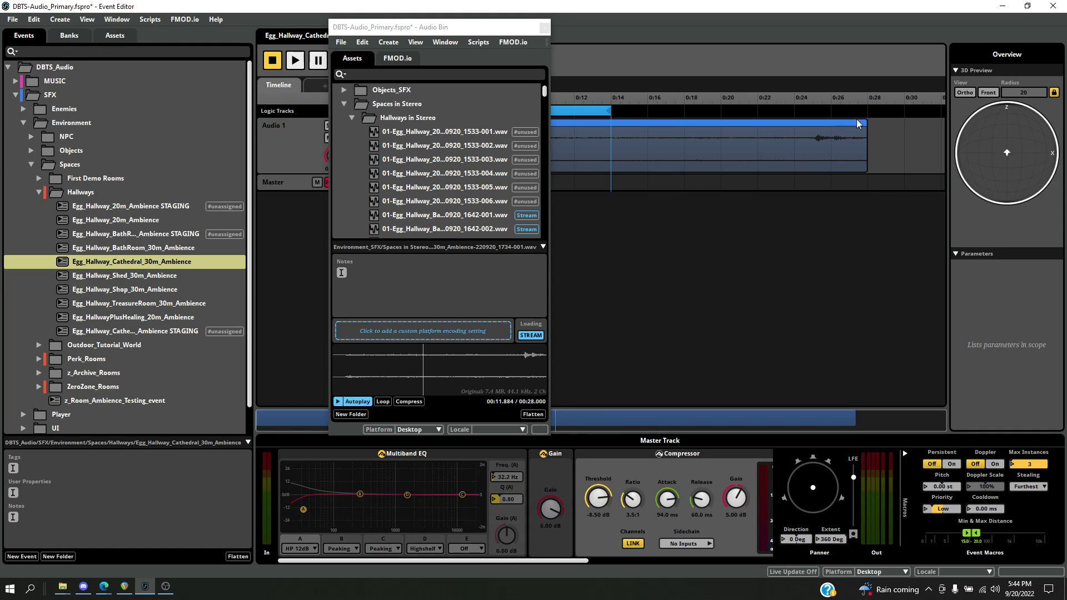
right_click(875, 146)
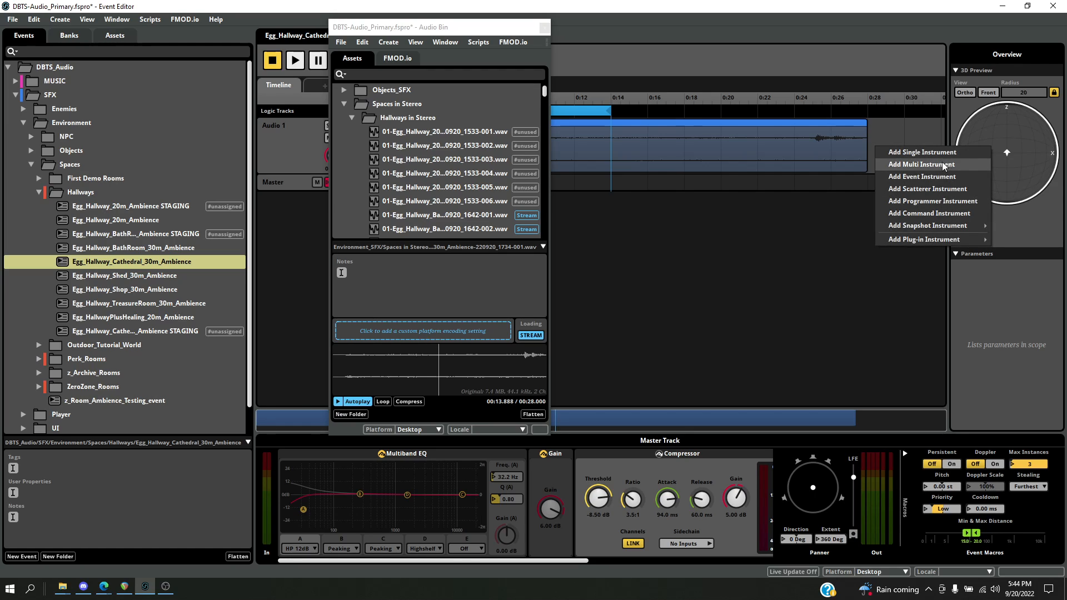
left_click(925, 164)
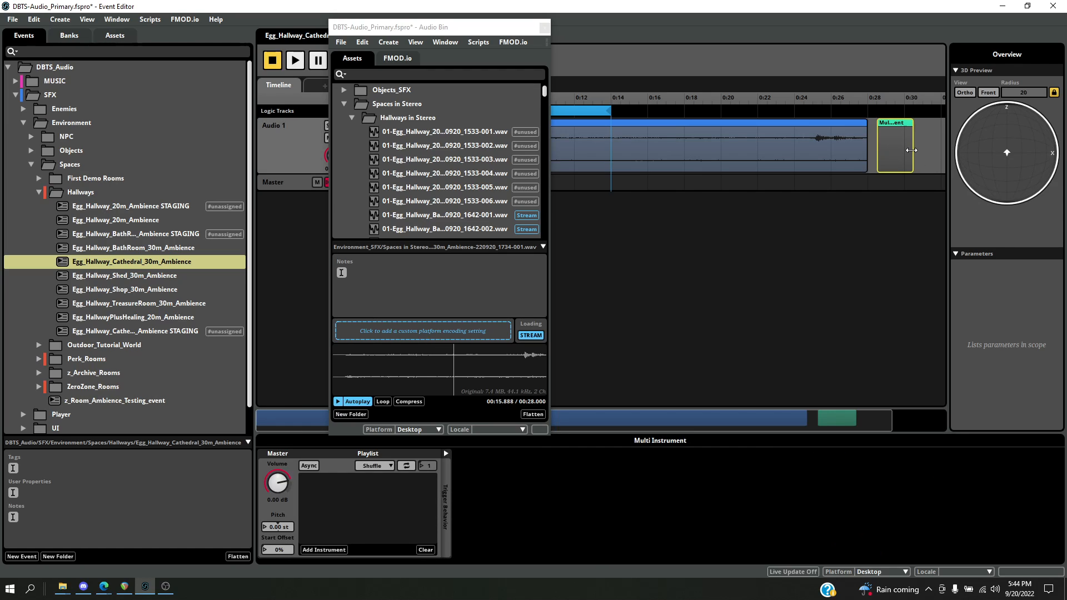
left_click_drag(913, 152, 979, 155)
left_click_drag(788, 165, 780, 166)
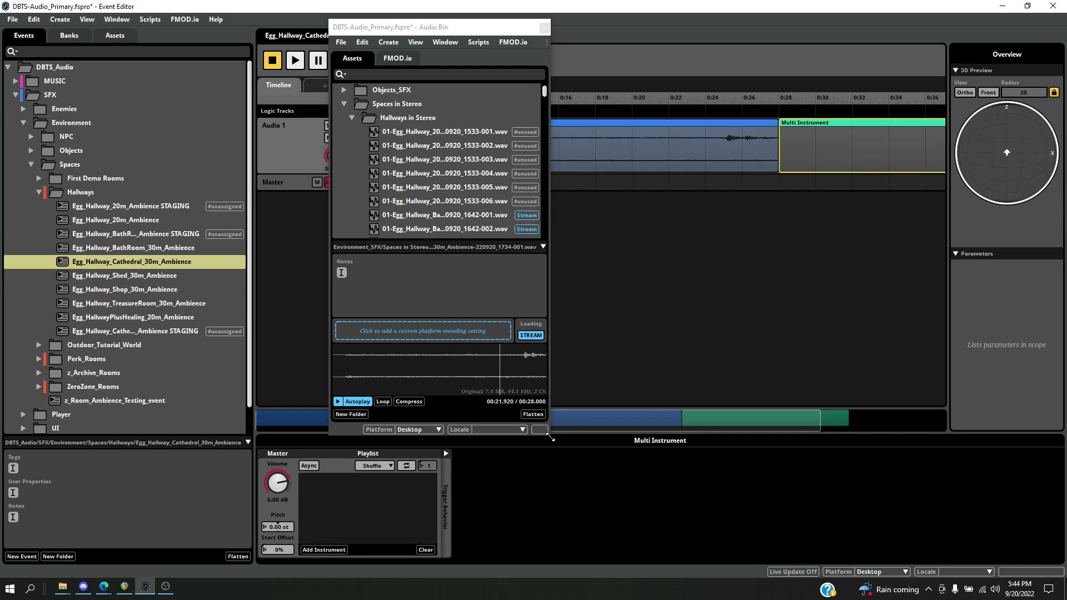
- Fill the Multi Instrument's playlist with the Cathedral ambience files 002 to 006 and close the Audio Bin
left_click_drag(552, 439, 625, 595)
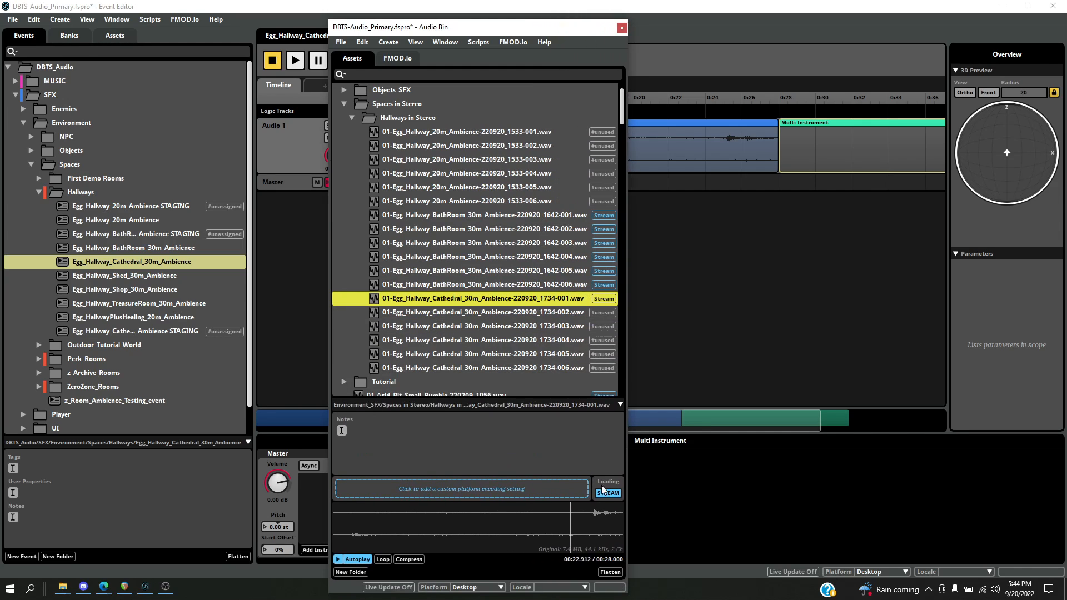
left_click(559, 312)
left_click(553, 368, "shift")
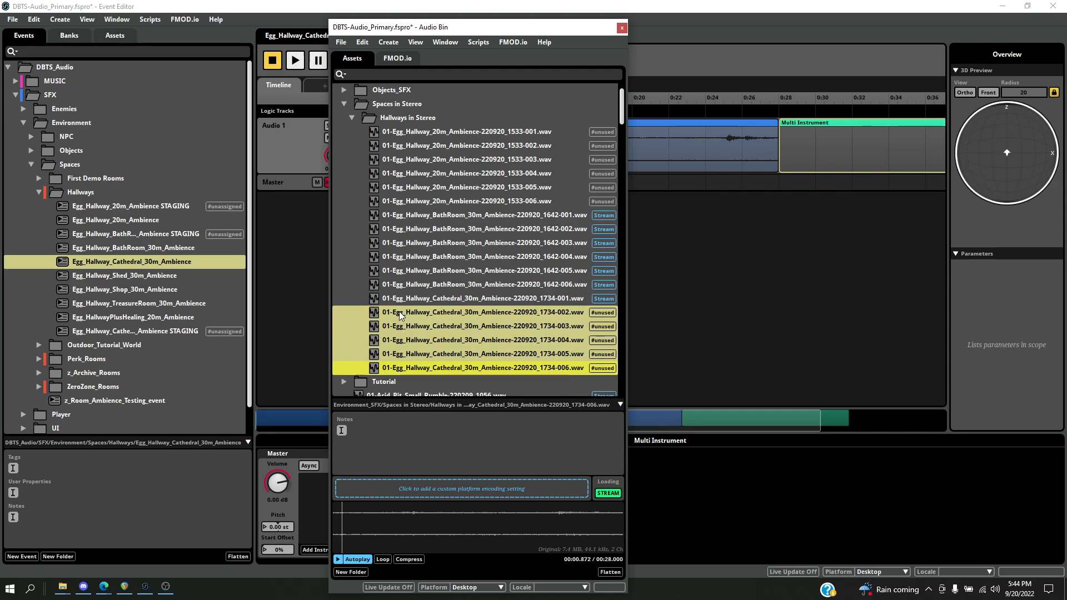
mouse_move(559, 316)
left_mouse_down()
mouse_move(517, 315)
mouse_move(840, 137)
left_mouse_up()
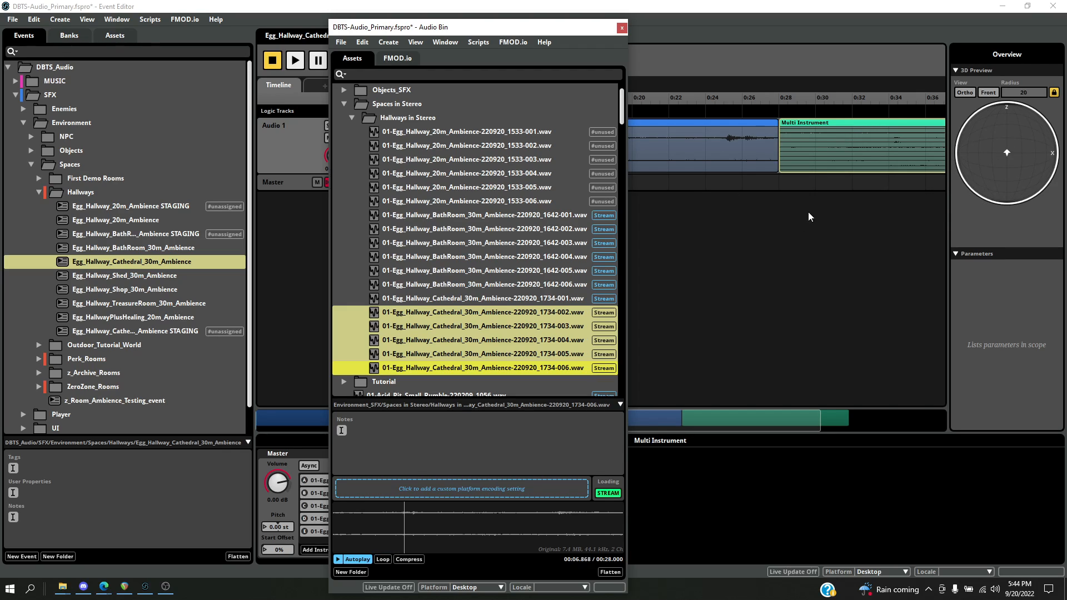
left_click(622, 29)
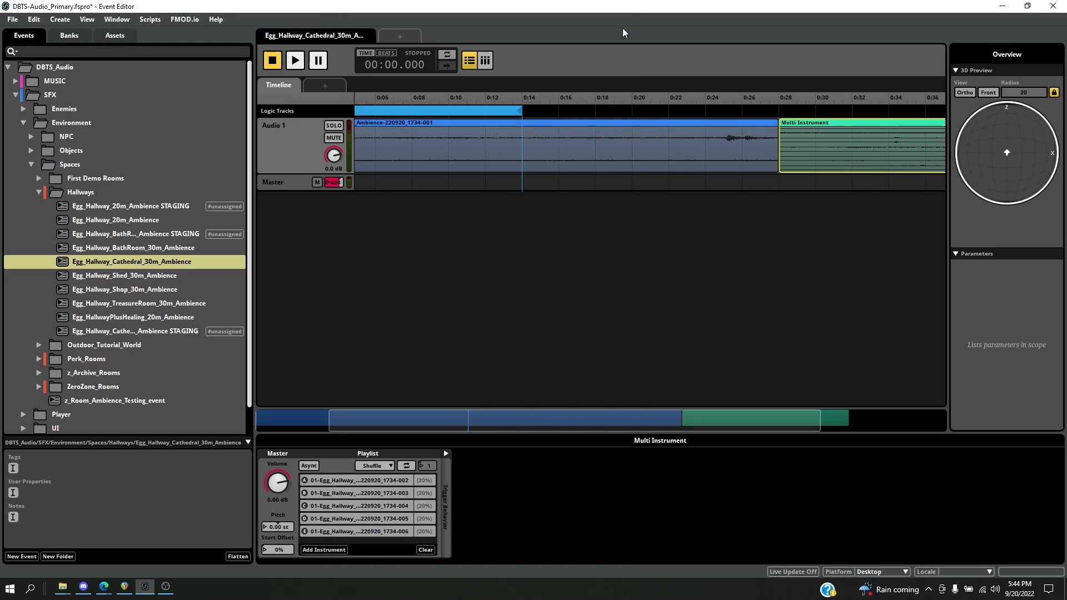
- Create a new loop region over the Multi Instrument and delete the old loop region above the Cathedral 001 clip
right_click(876, 125)
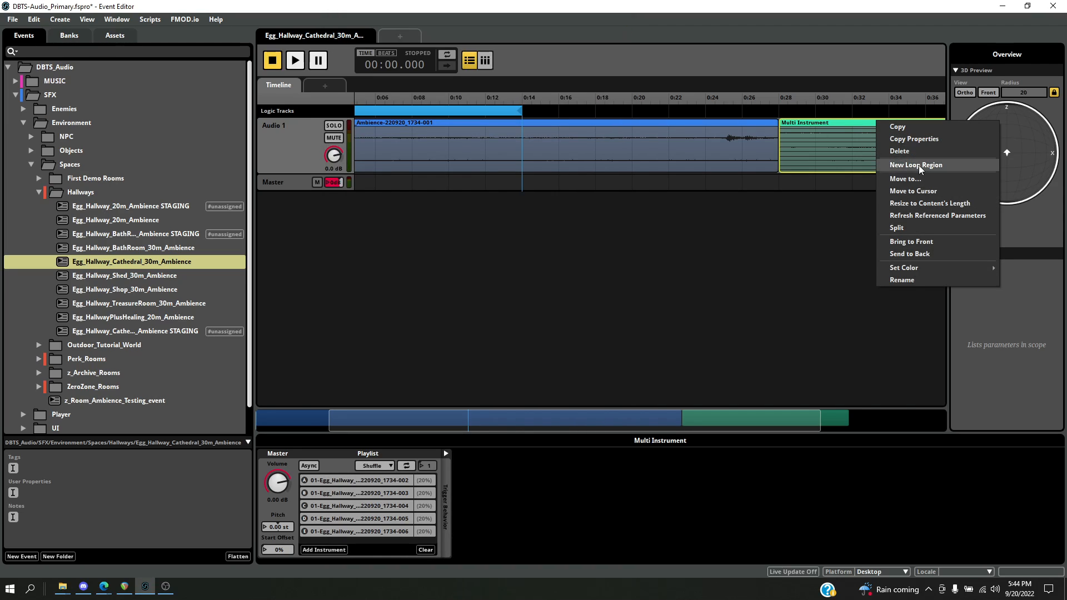
left_click(938, 166)
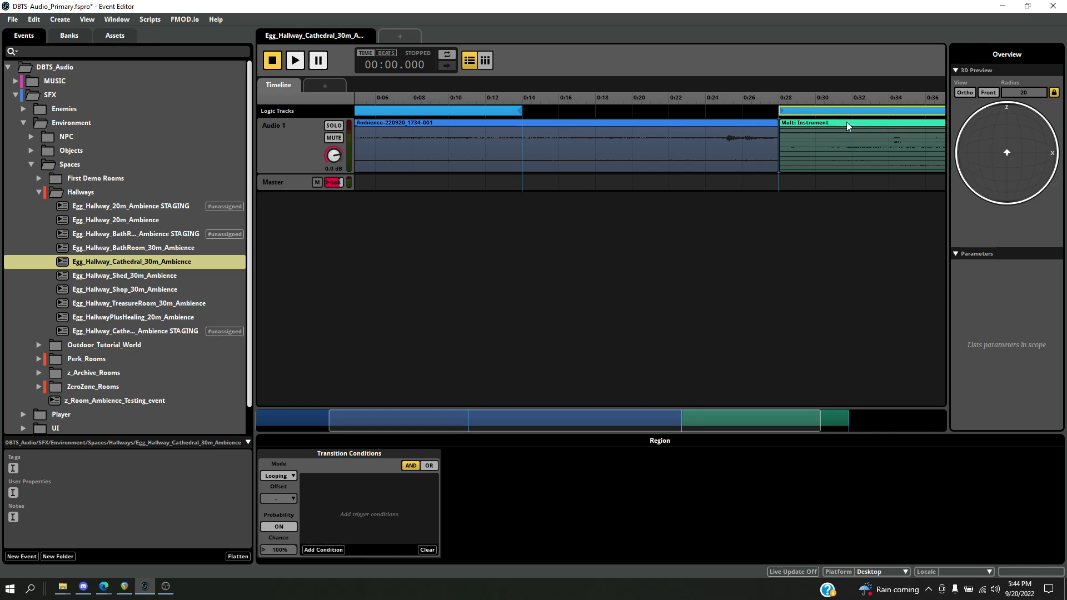
left_click(500, 115)
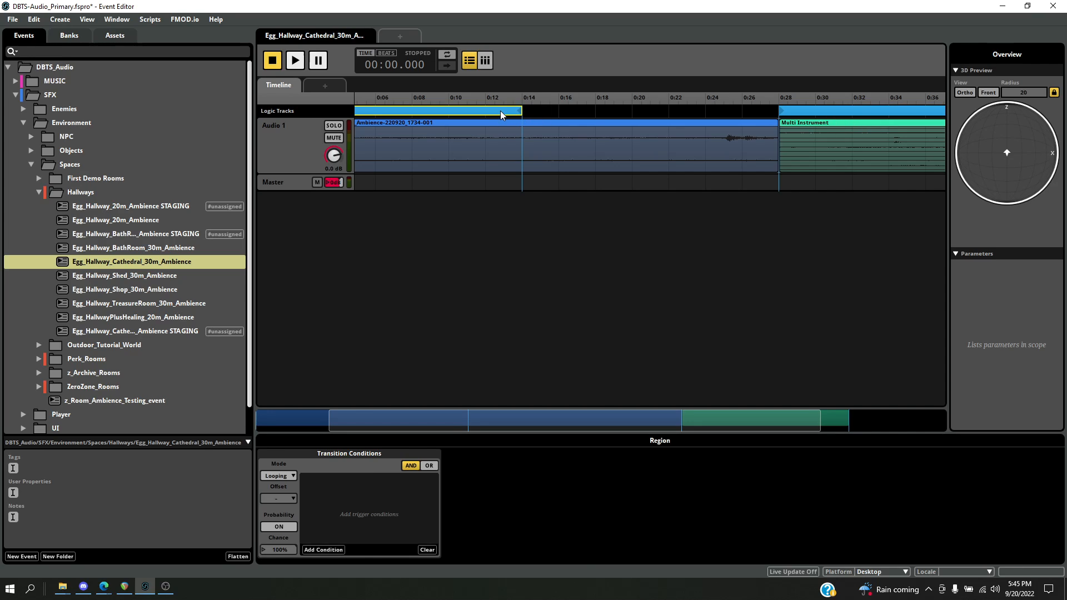
key("Delete")
- Lengthen the Multi Instrument to end at about 0:56 and extend its loop region to the same end point
scroll(647, 233, "right", 4)
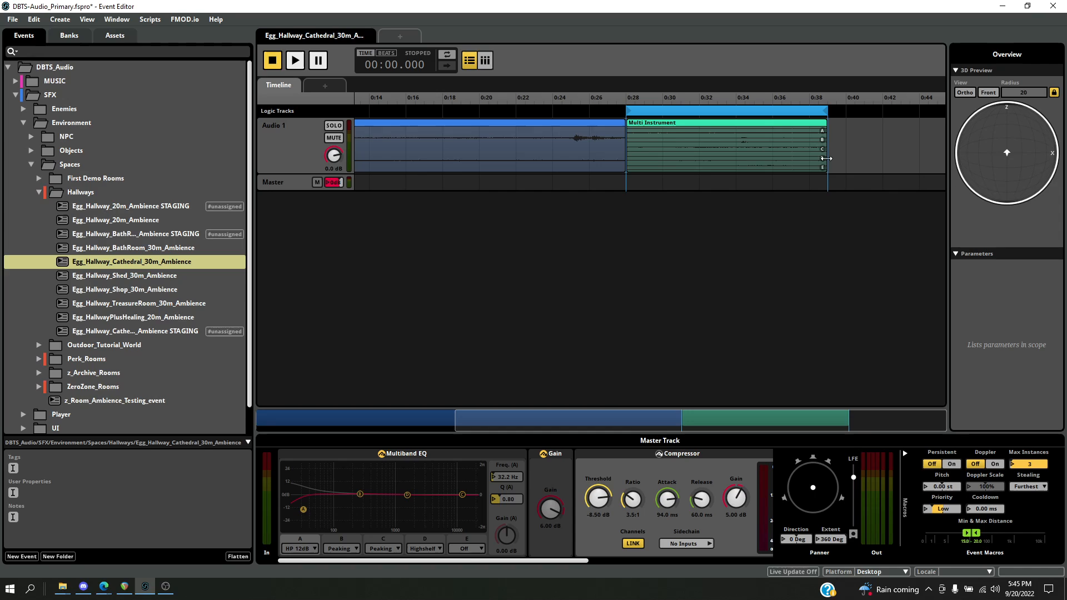
left_click_drag(826, 163, 898, 147)
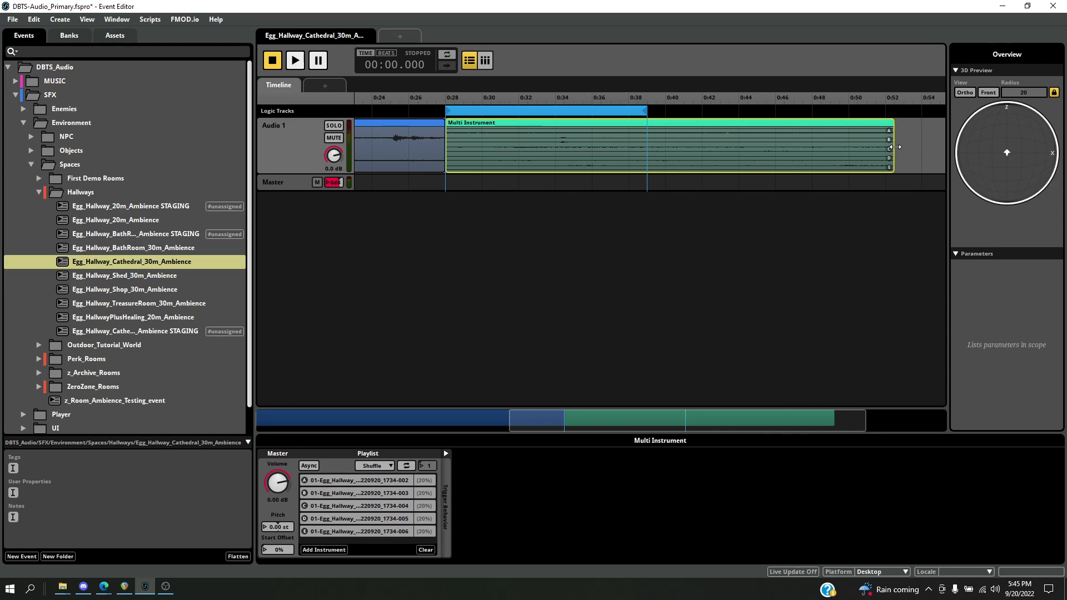
mouse_move(896, 147)
left_mouse_down()
mouse_move(911, 146)
mouse_move(886, 146)
left_mouse_up()
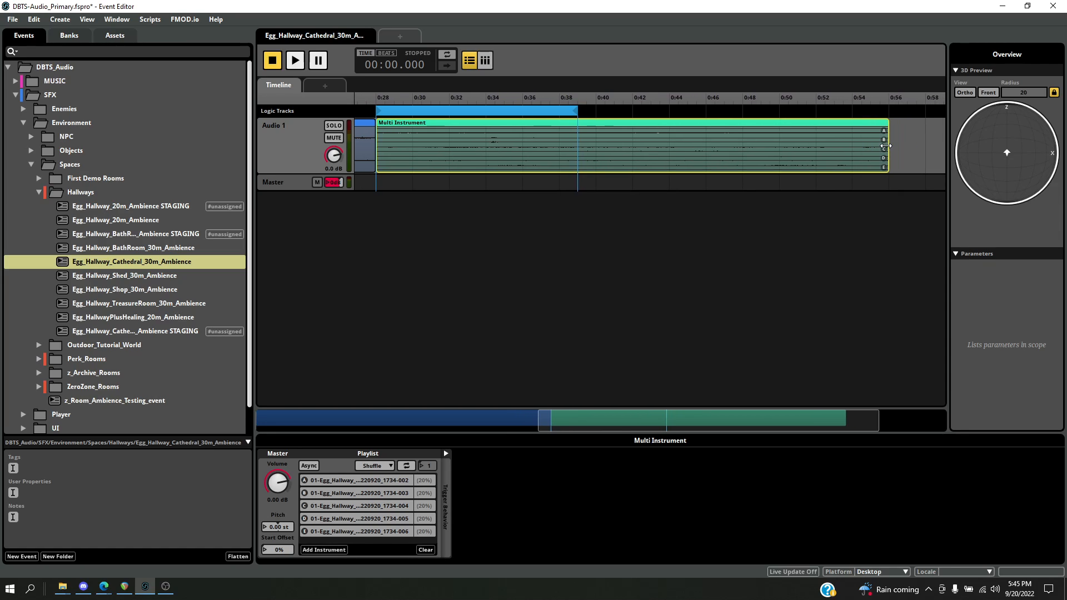
left_click_drag(578, 111, 887, 143)
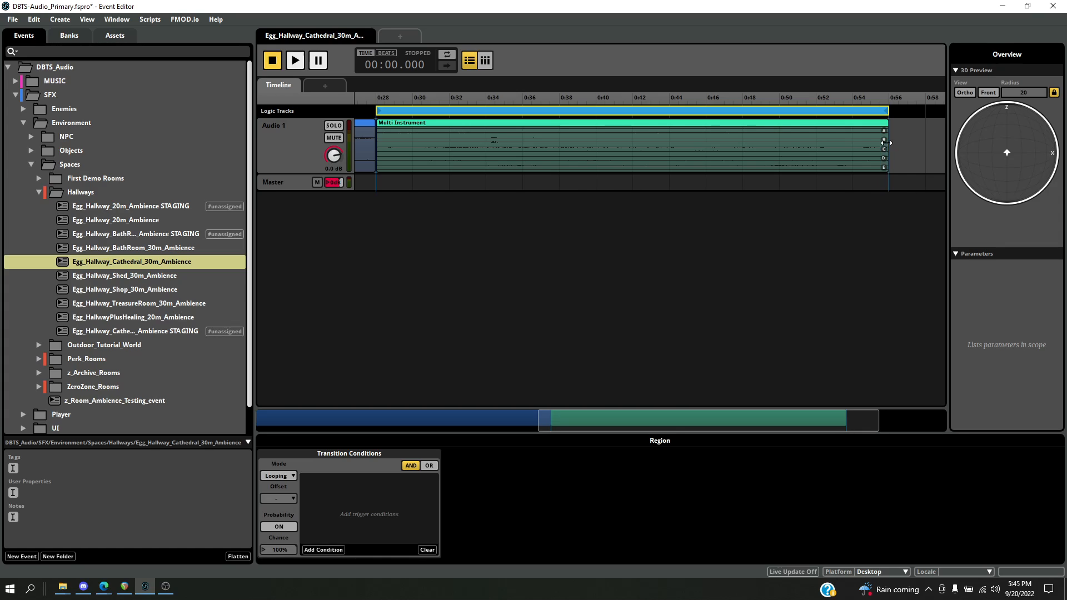
- Make the Multi Instrument asynchronous, loop its playlist infinitely, and set the play order to Sequential - Local Scope
left_click(524, 127)
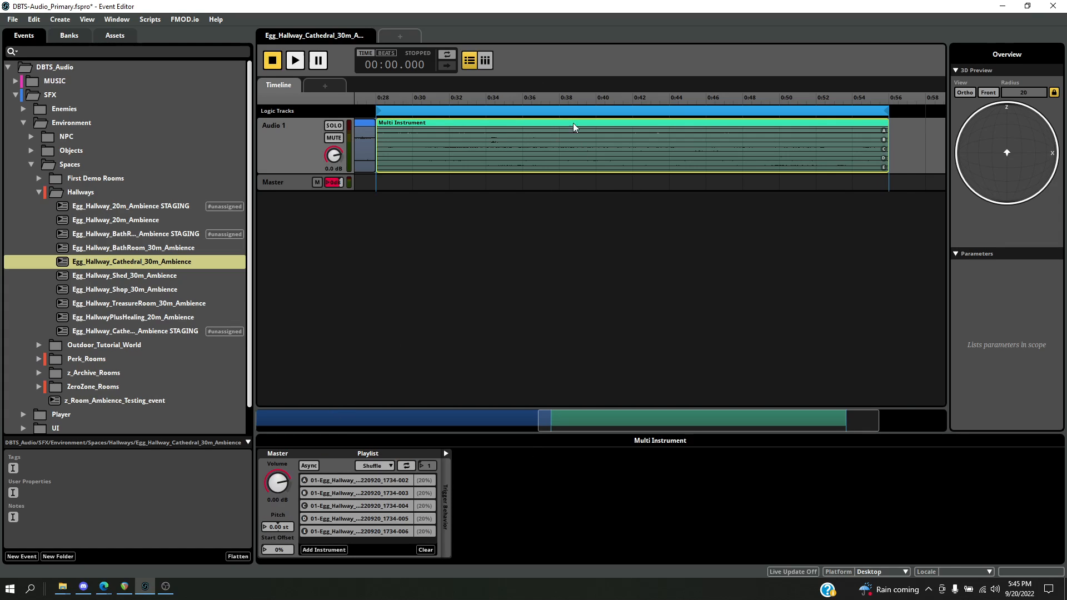
left_click(309, 466)
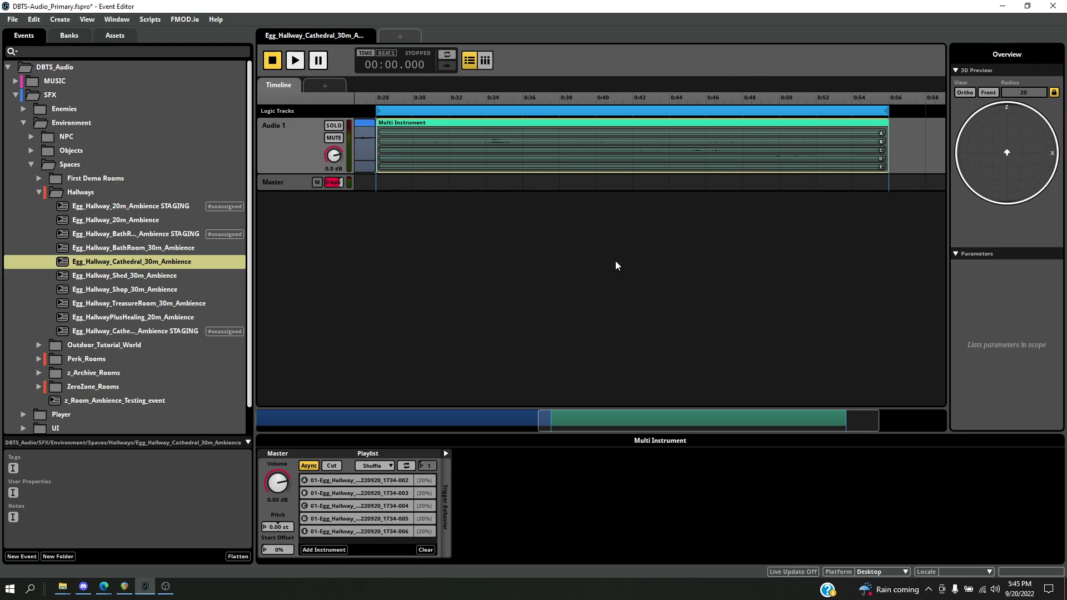
left_click(408, 467)
left_click(385, 465)
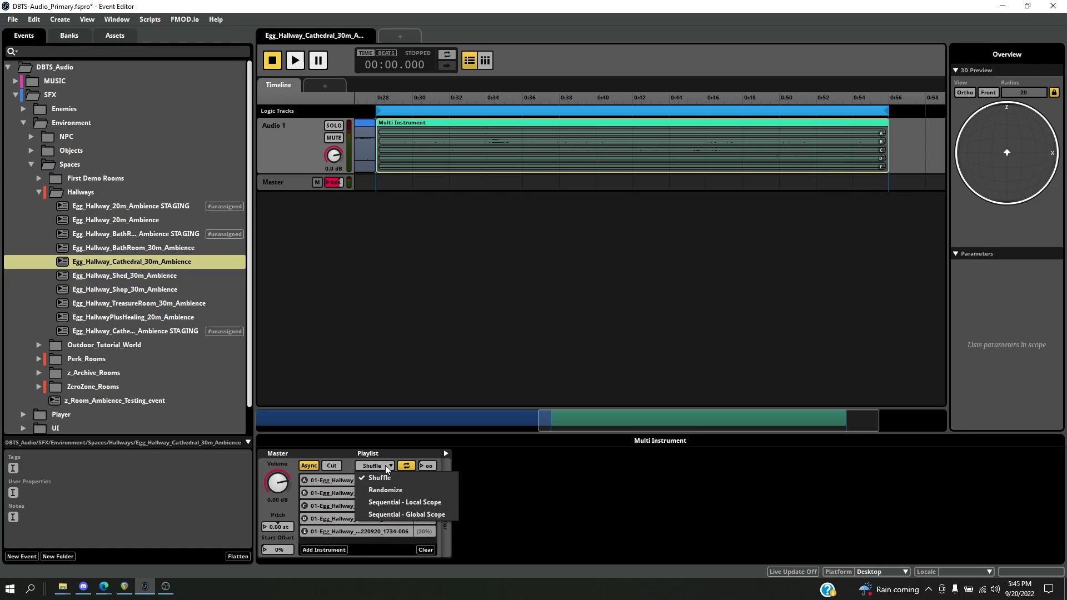
left_click(381, 503)
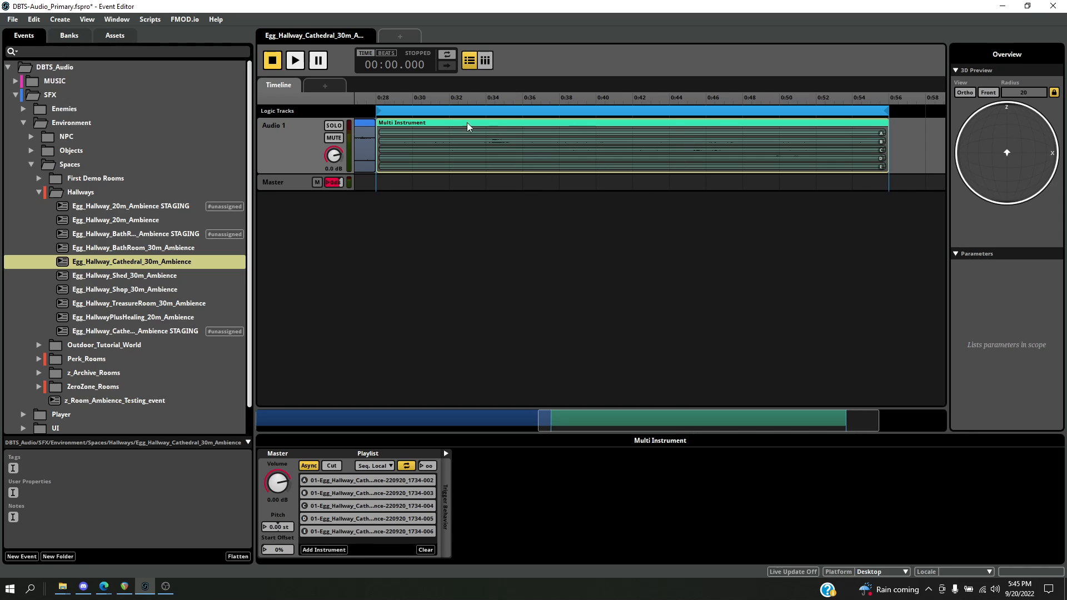
- Show the master track's automation and modulation settings and play the event from about 0:21, before the Multi Instrument begins
left_click(289, 185)
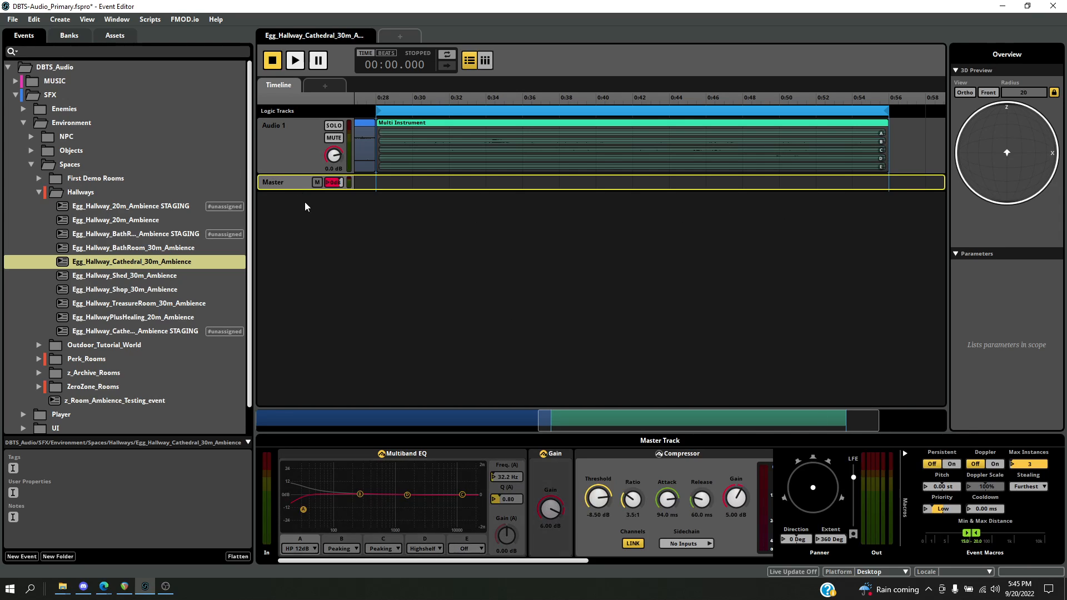
left_click(943, 484)
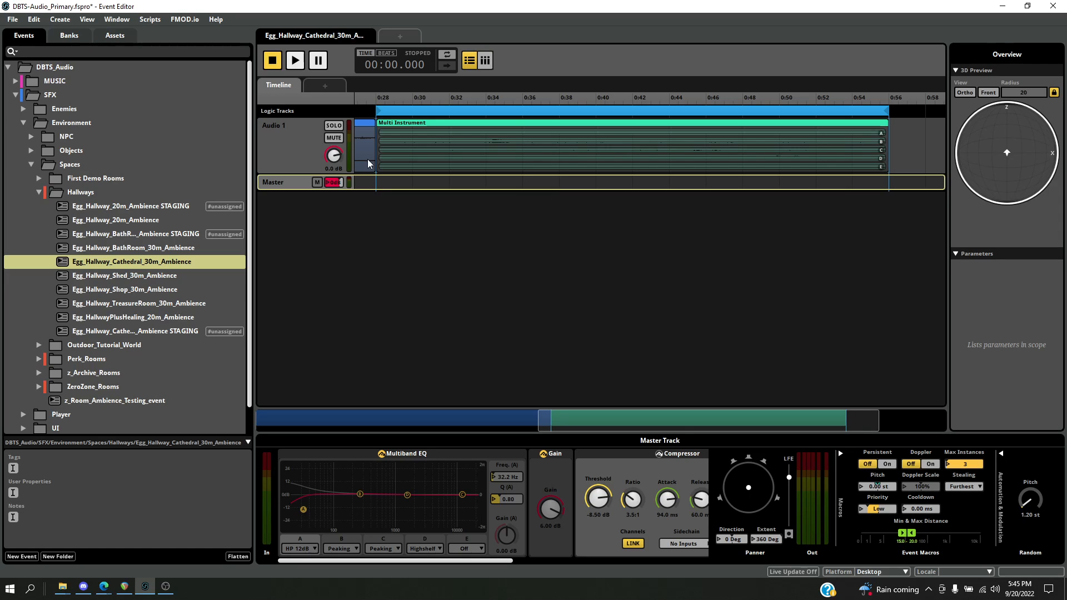
scroll(507, 254, "up", 5)
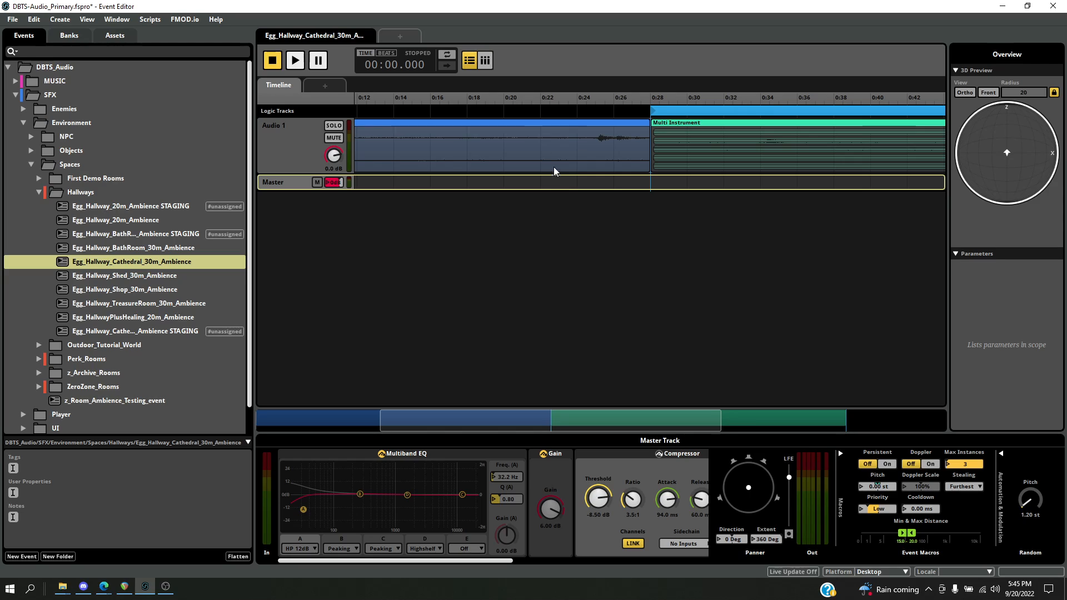
left_click(524, 98)
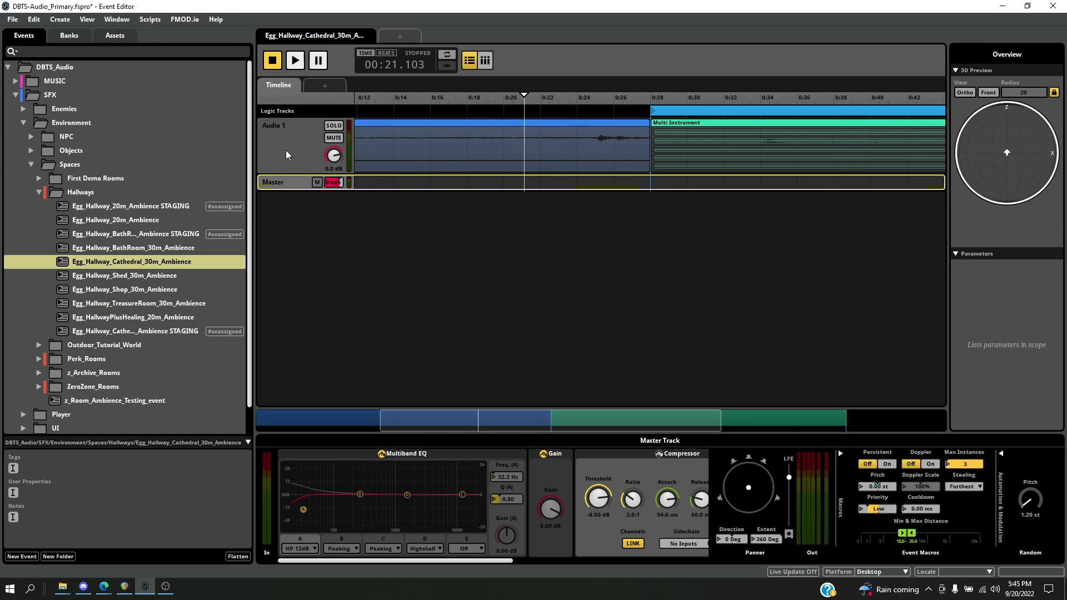
key("space")
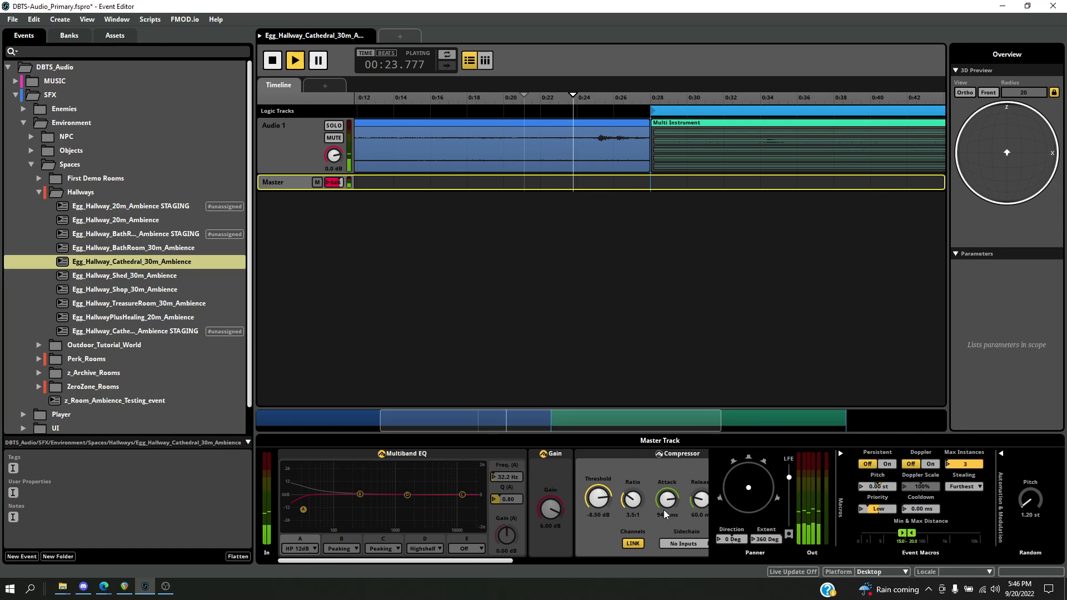
- Try raising the master track Compressor's gain to about 13 dB while listening to the event loop
scroll(661, 508, "right", 5)
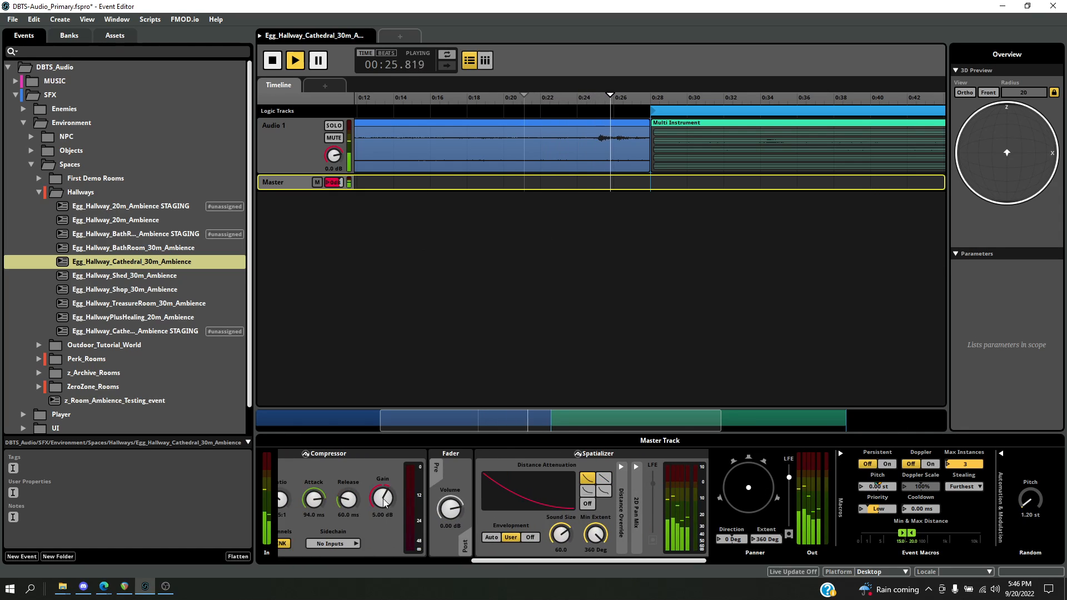
left_click_drag(383, 503, 384, 495)
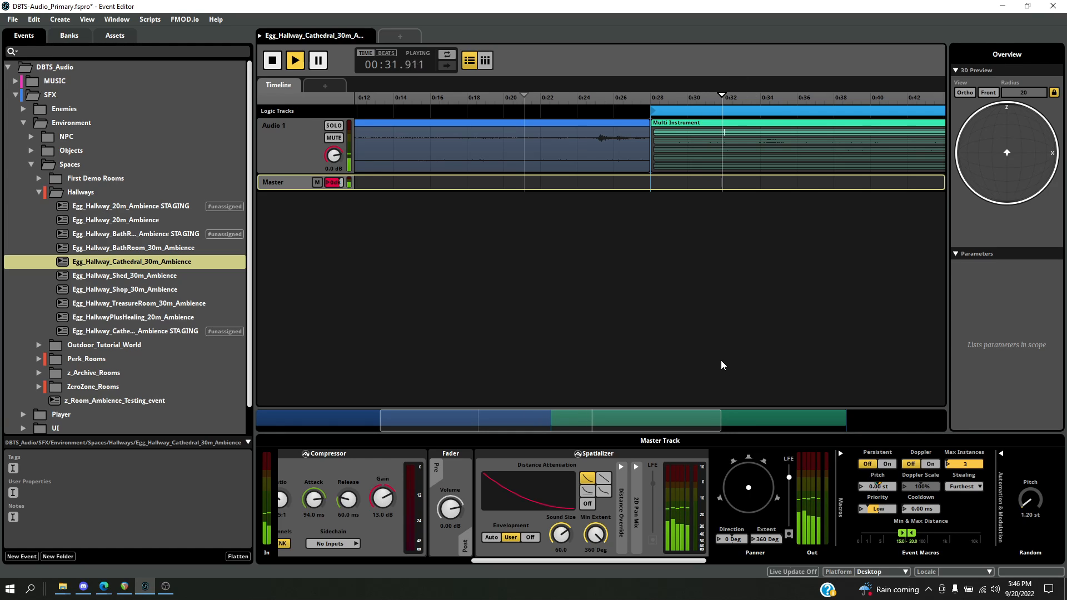
scroll(721, 361, "down", 4)
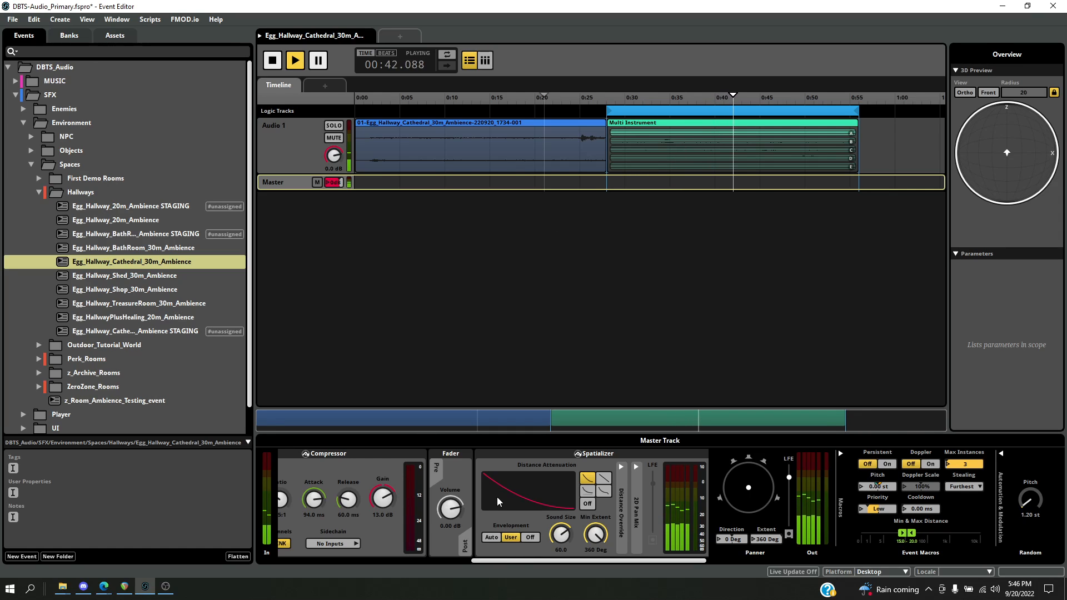
scroll(499, 502, "left", 3)
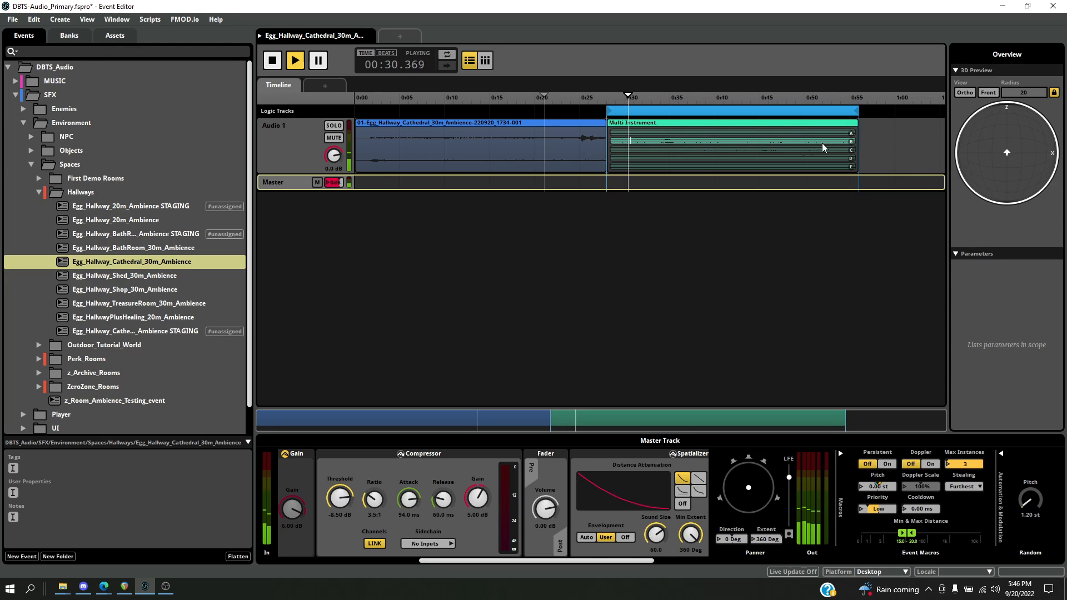
- Reopen the Audio Bin, expand Environment_SFX > Spaces in Stereo > Hallways in Stereo, and enlarge the window to show the Cathedral files
key("ctrl+3")
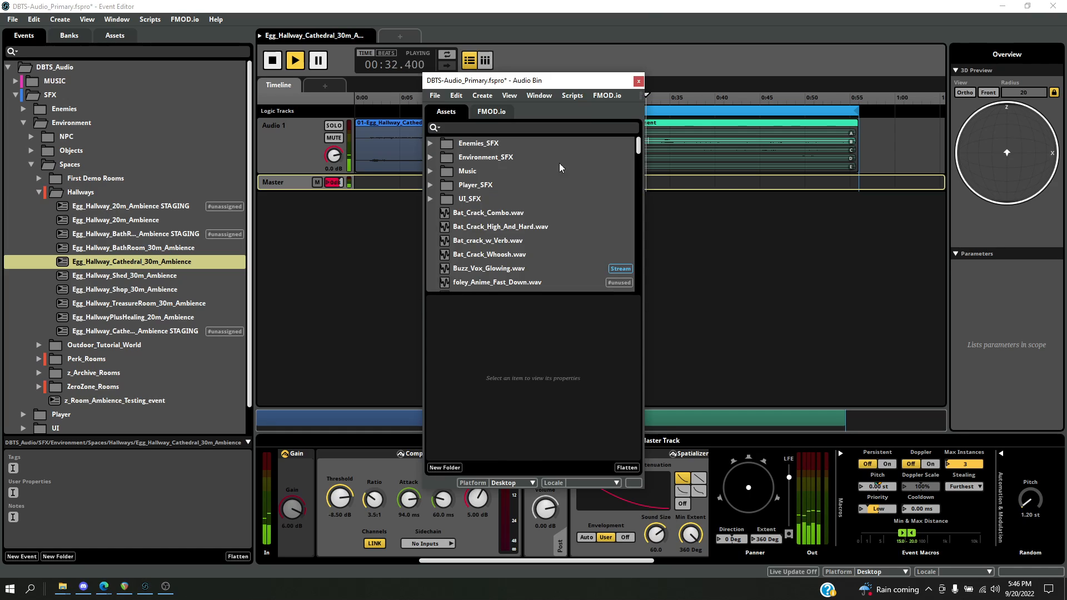
left_click(431, 158)
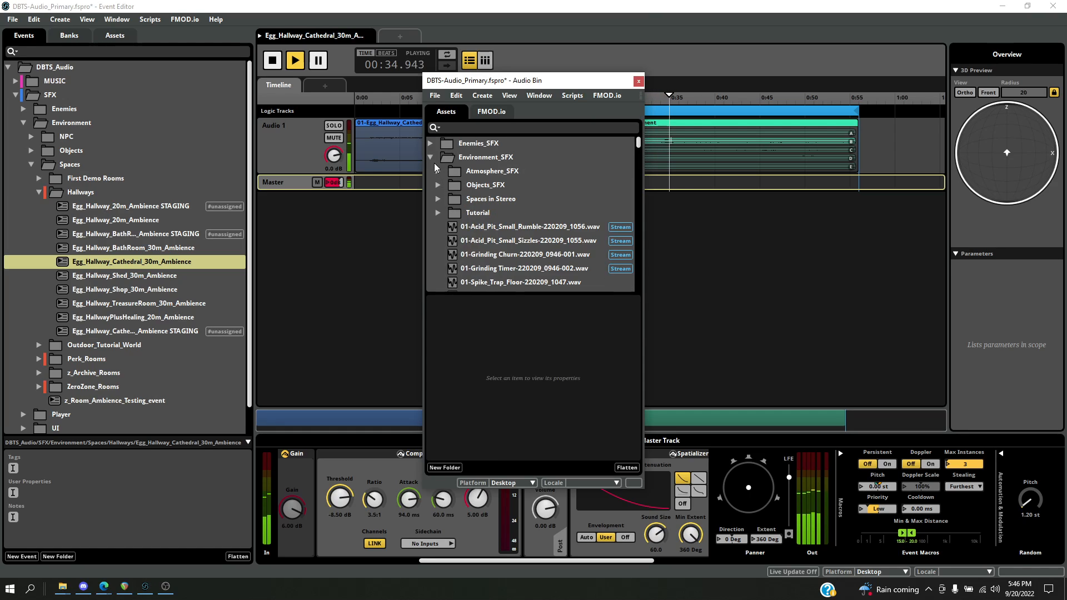
left_click(438, 199)
left_click(447, 213)
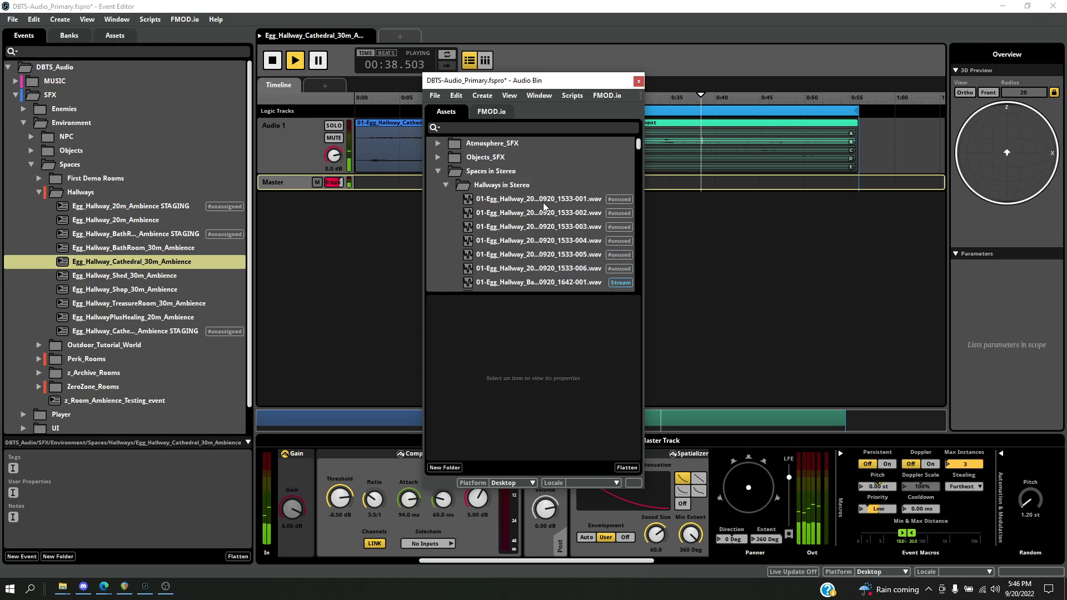
left_click_drag(645, 490, 789, 599)
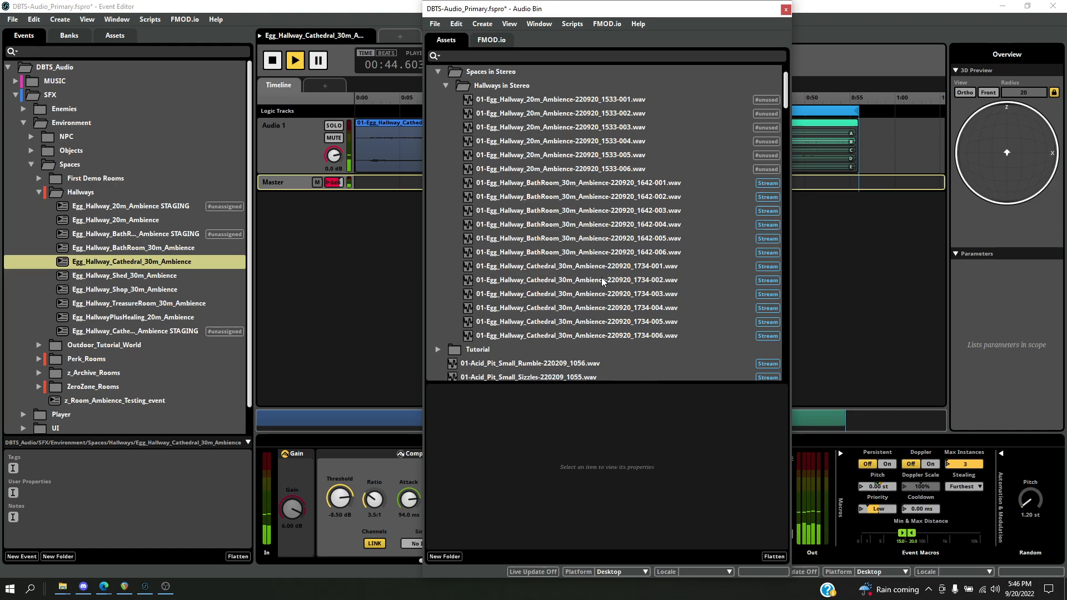
- Add 01-Egg_Hallway_Cathedral_30m_Ambience-220920_1734-002.wav to the event as a second audio track, moving the Audio Bin clear of the timeline
left_click(603, 280)
left_click_drag(639, 11, 363, 12)
left_click_drag(250, 280, 567, 216)
left_click_drag(448, 25, 324, 24)
left_click_drag(128, 281, 285, 52)
left_click_drag(260, 13, 800, 12)
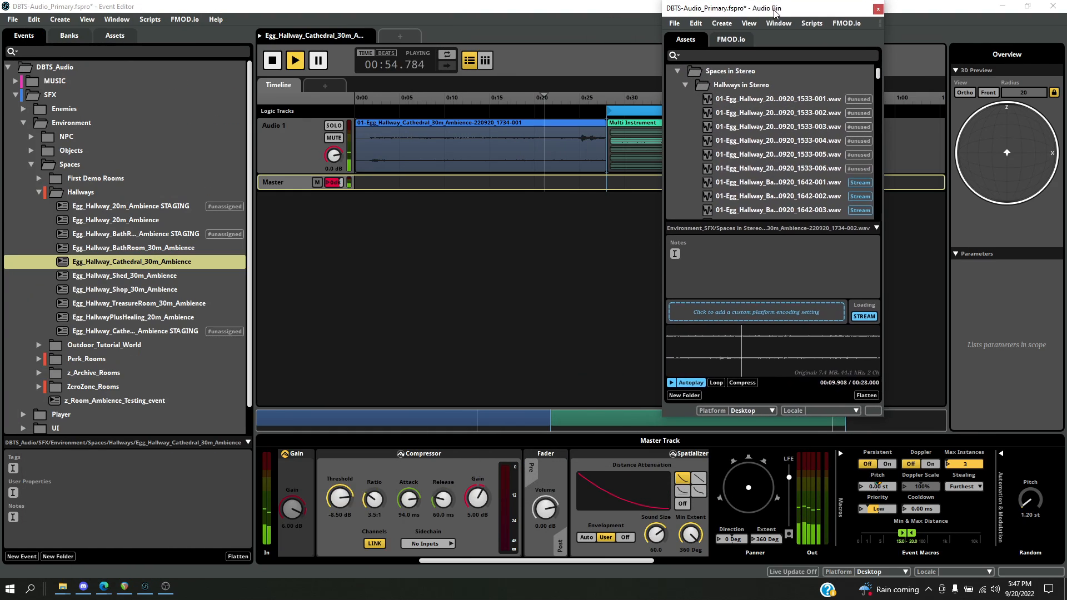
scroll(785, 196, "down", 5)
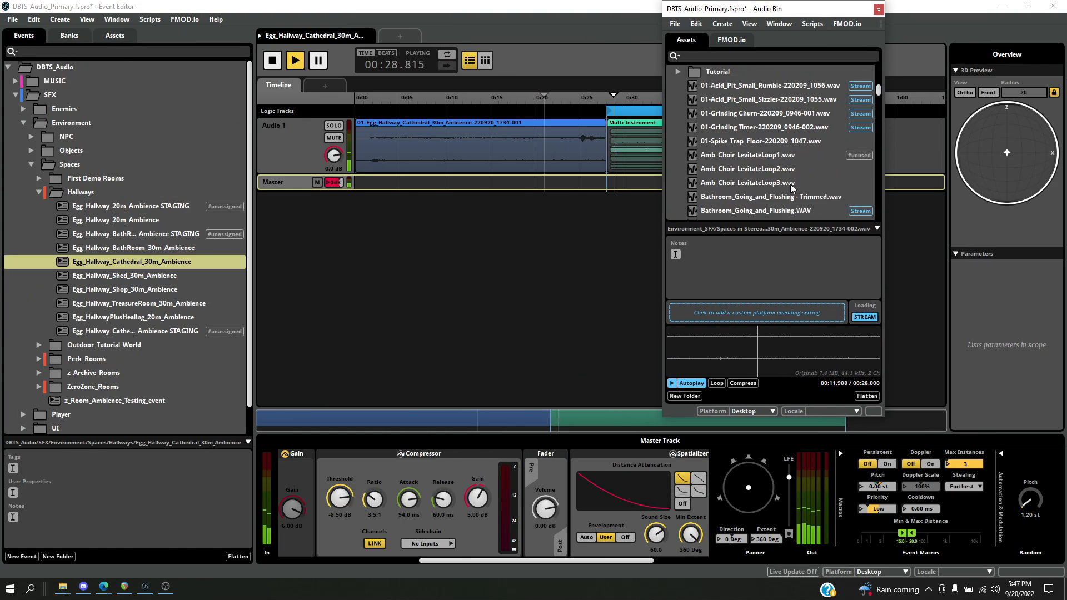
scroll(780, 191, "up", 3)
left_click_drag(781, 190, 389, 189)
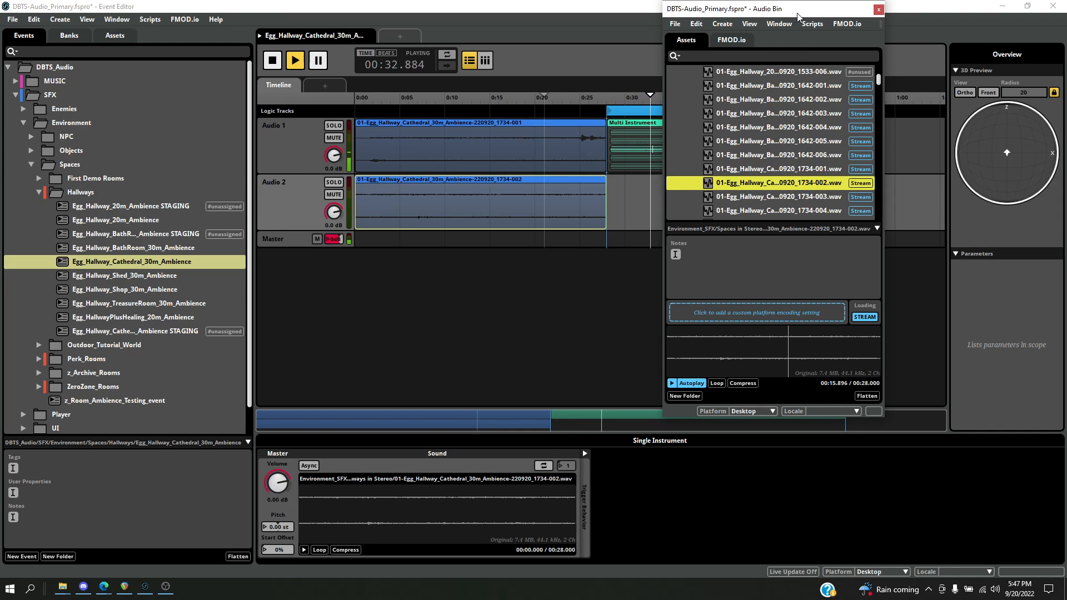
- Try trimming the 1734-002 clip on Audio 2 to about the last two seconds before the loop end, with a fade-in across most of it
left_click_drag(799, 14, 206, 163)
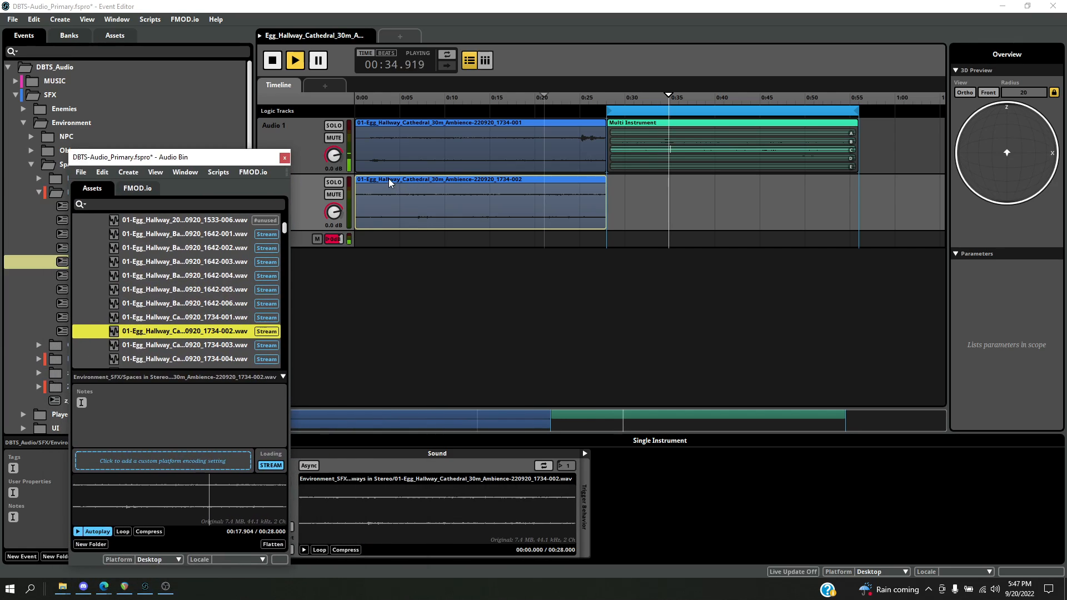
left_click_drag(392, 192, 854, 184)
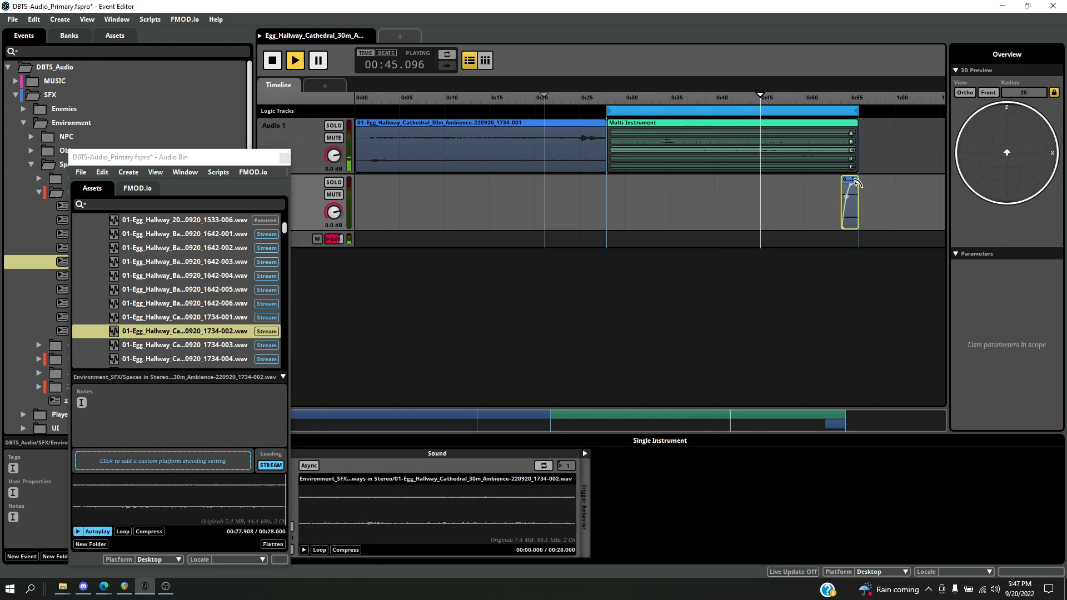
scroll(858, 207, "up", 5)
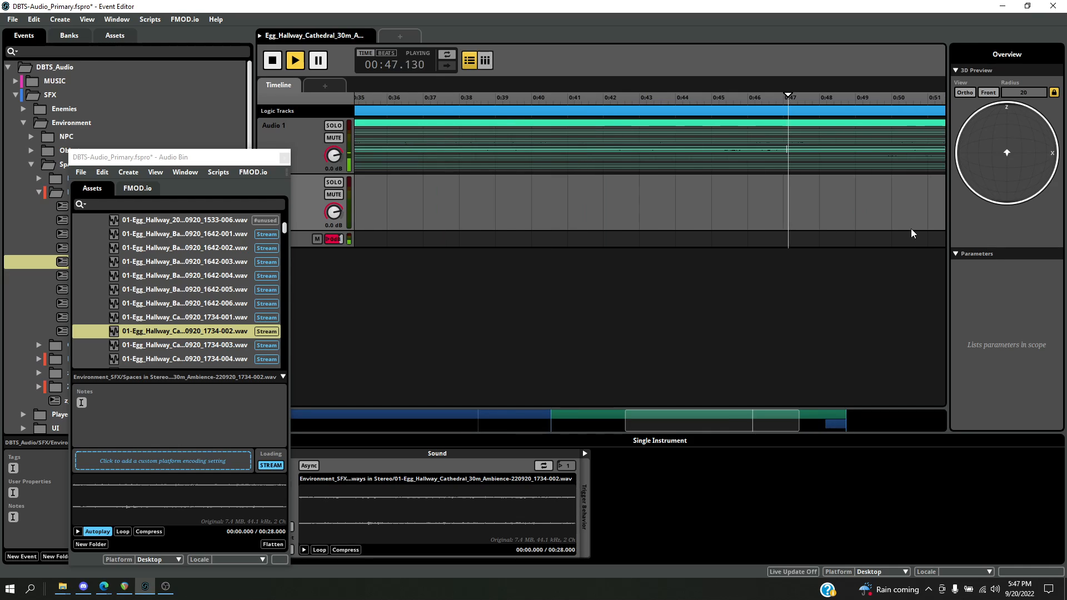
scroll(852, 206, "left", 1)
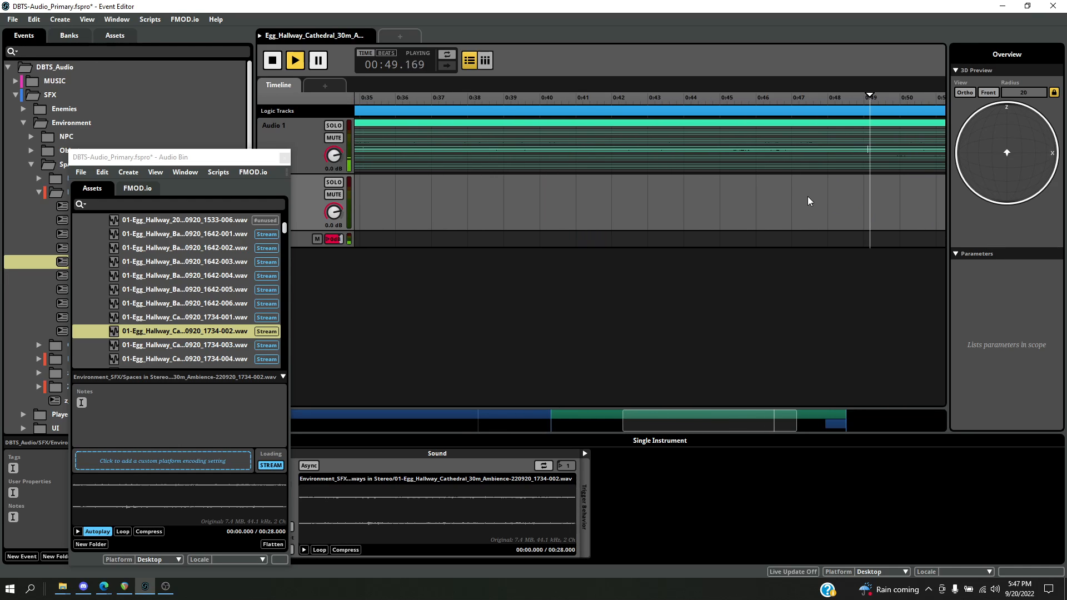
scroll(810, 200, "right", 5)
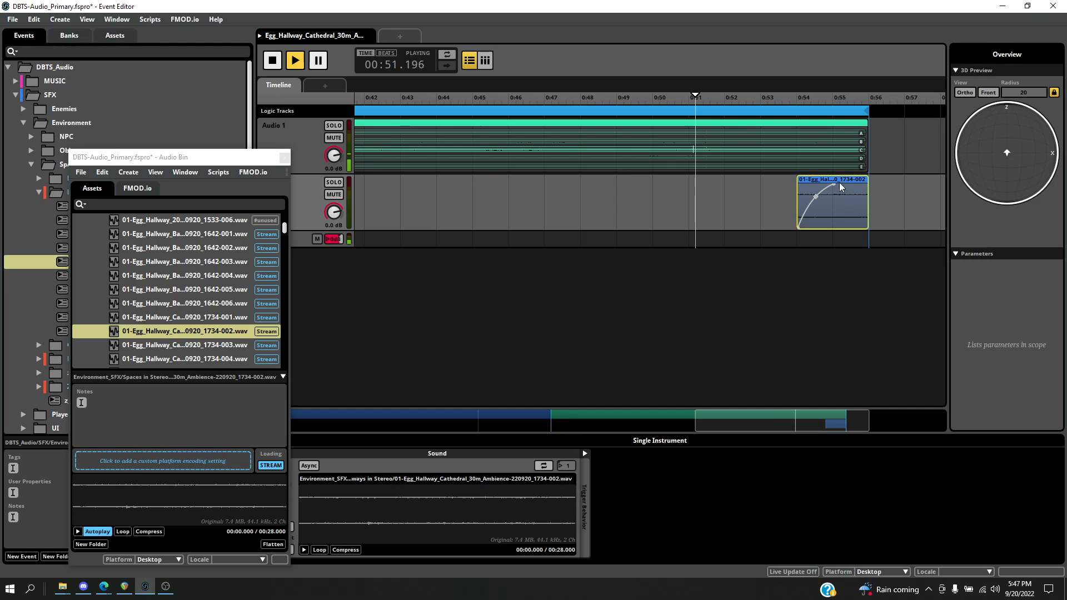
left_click_drag(834, 183, 853, 182)
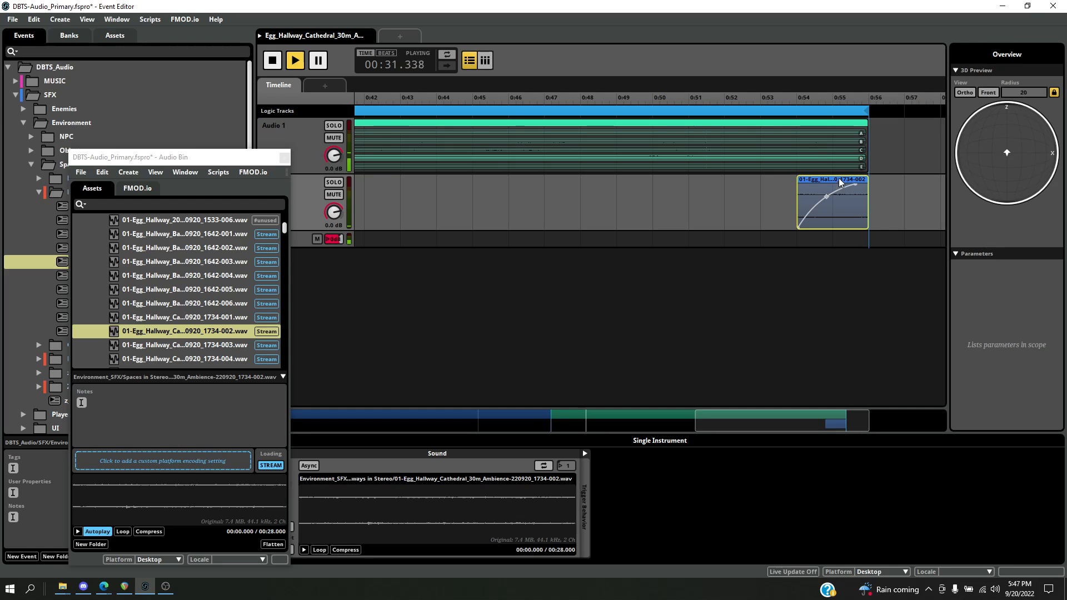
- Try replacing the Audio 2 clip with 01-Egg_Hallway_Cathedral_30m_Ambience-220920_1734-006.wav, fitted to the loop region beneath the Multi Instrument
key("Delete")
scroll(209, 351, "down", 2)
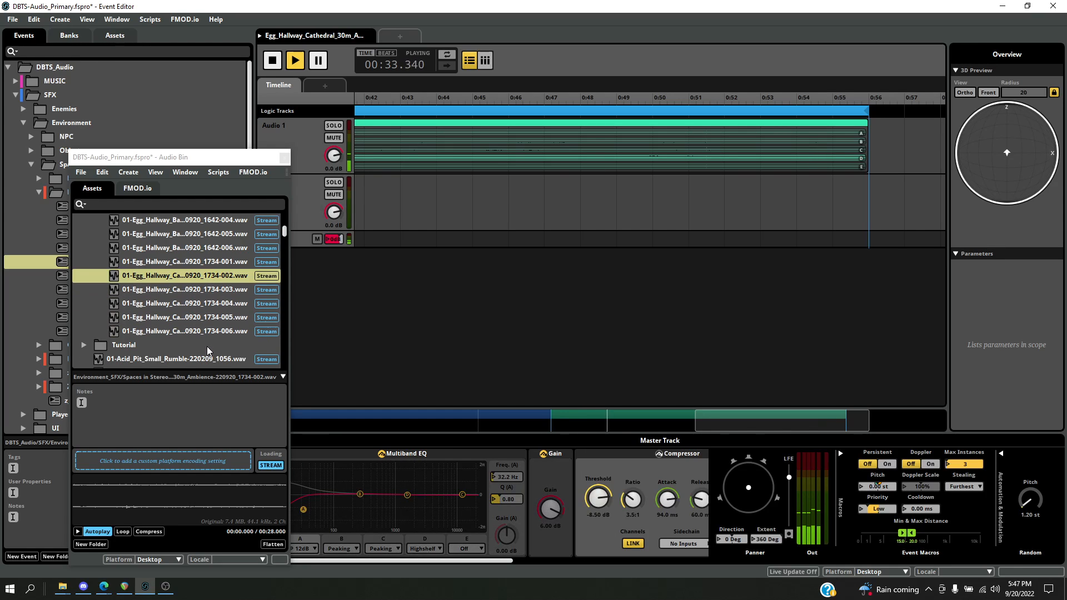
left_click_drag(155, 334, 426, 195)
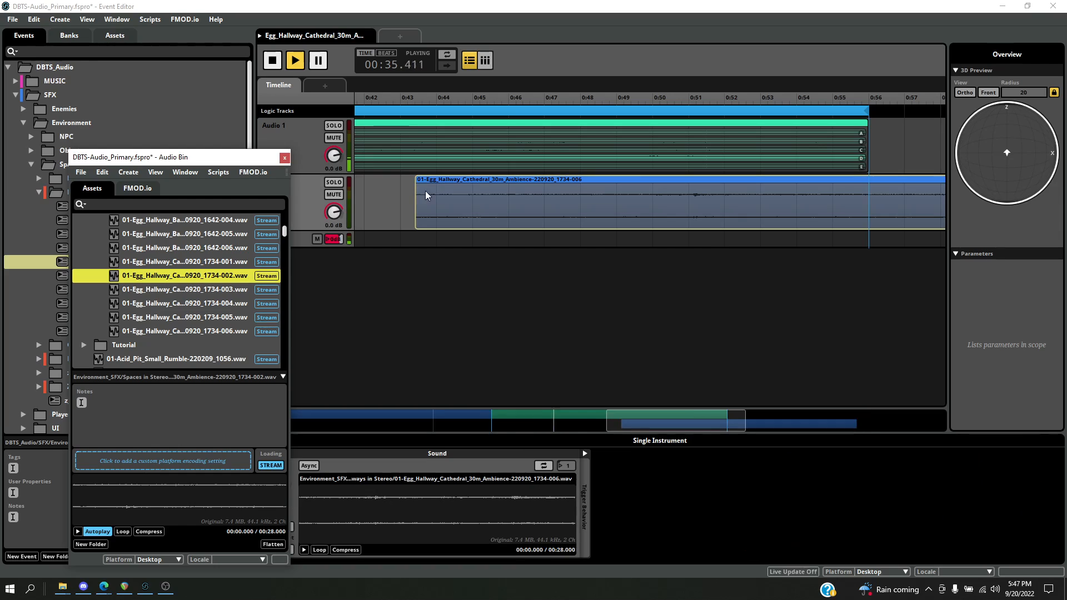
left_click_drag(550, 199, 478, 199)
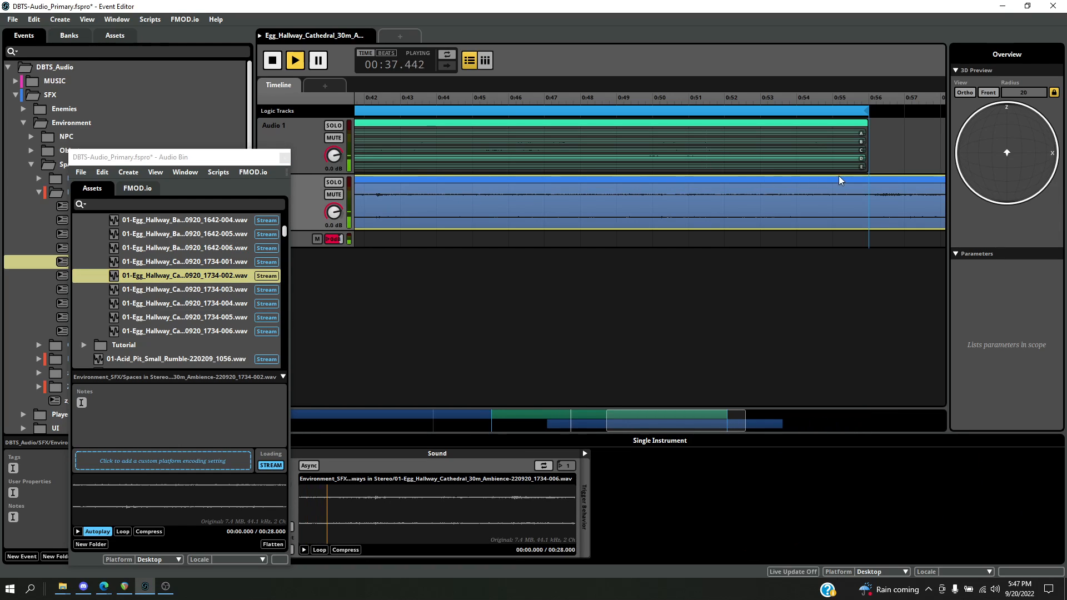
left_click_drag(839, 179, 620, 191)
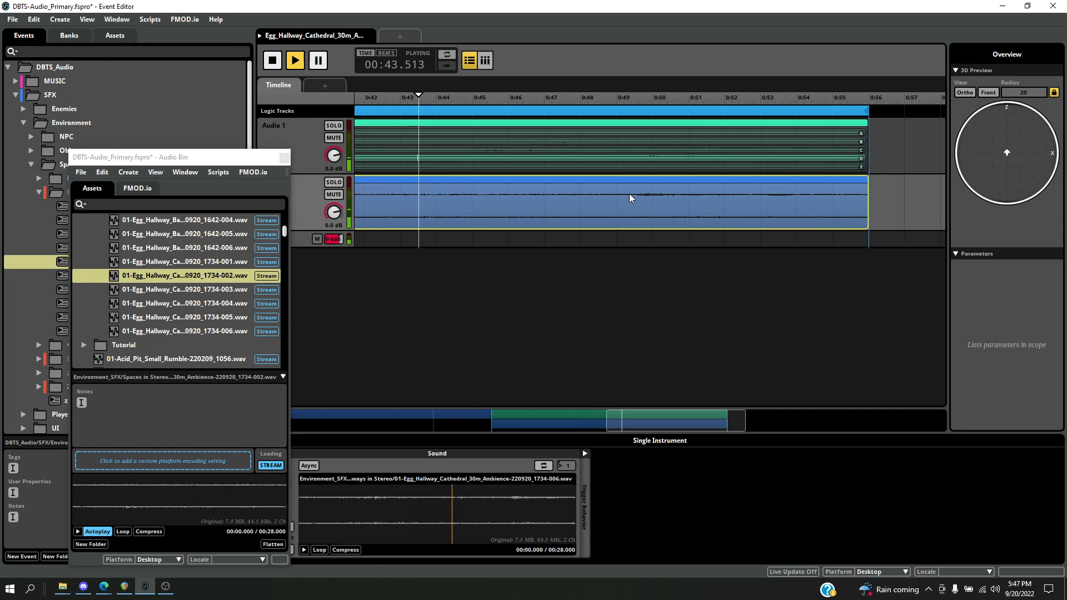
- Delete the 1734-006 clip and the whole Audio 2 track, leaving the Audio Bin for the Event Editor
key("Delete")
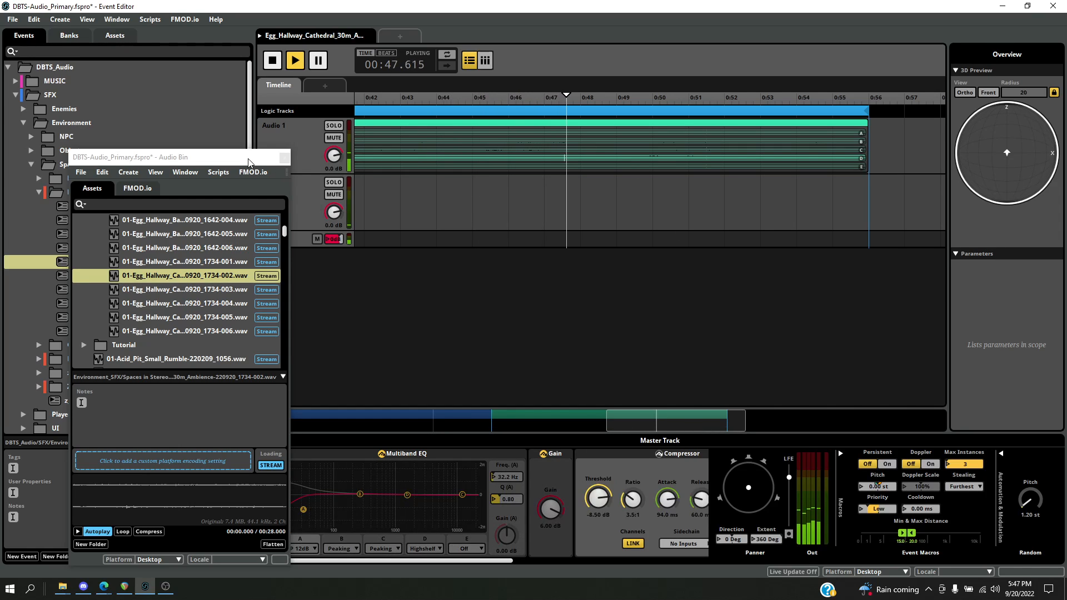
left_click(508, 156)
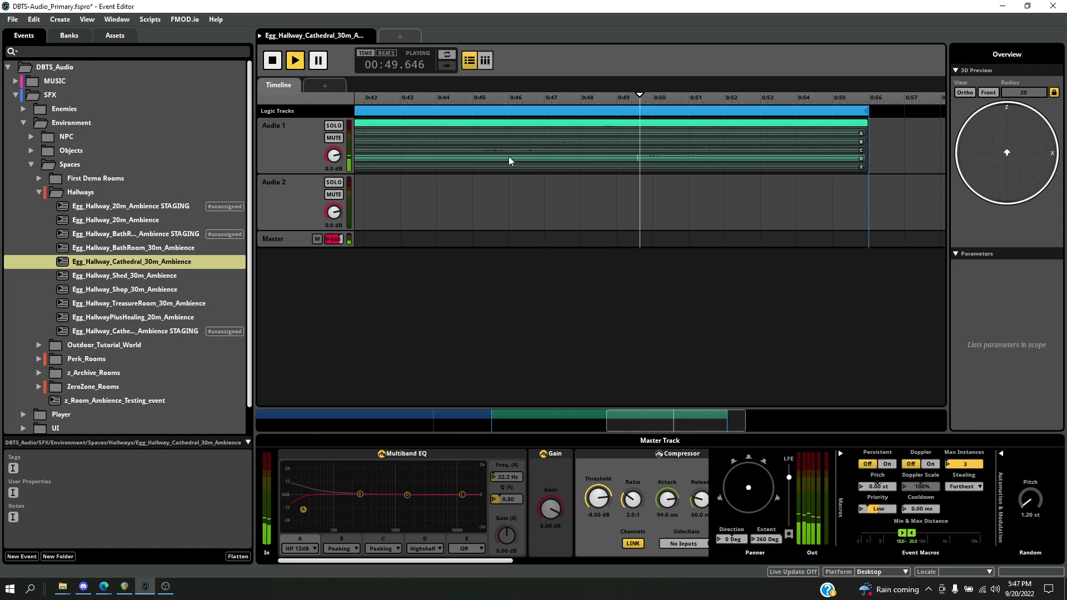
left_click(300, 209)
key("Delete")
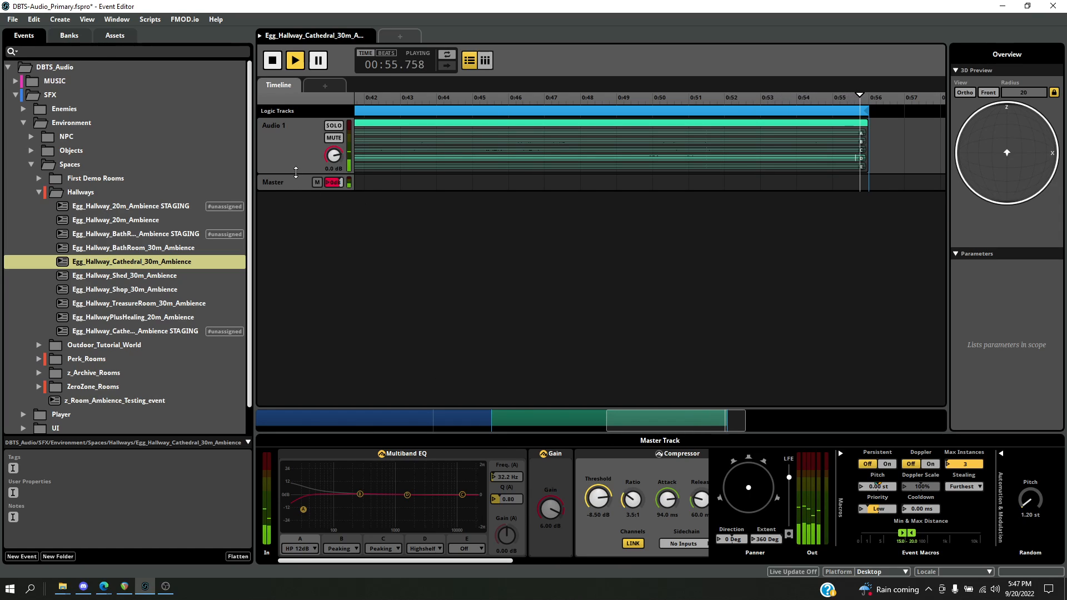
- Enlarge the Audio 1 track to show each take in the Multi Instrument and lower the track's volume to -oo dB
left_click_drag(296, 173, 299, 303)
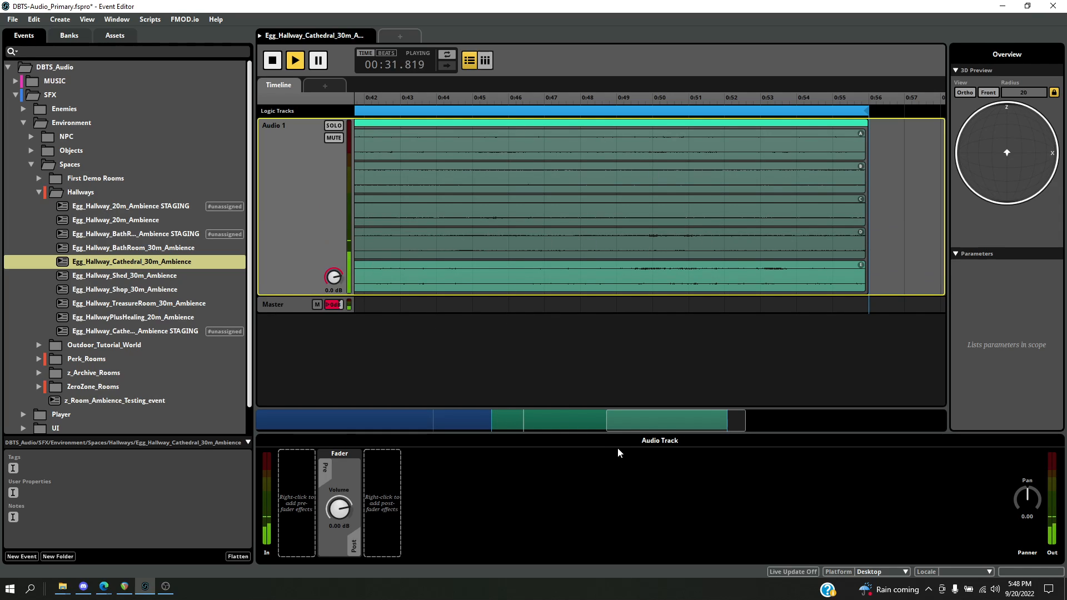
left_click_drag(607, 424, 476, 424)
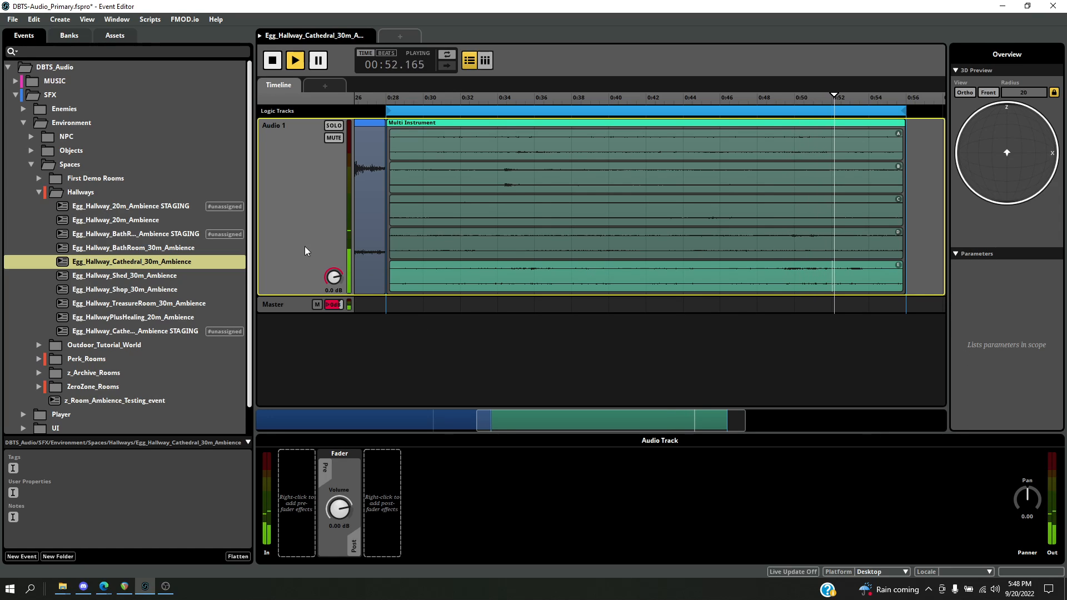
left_click_drag(334, 277, 334, 355)
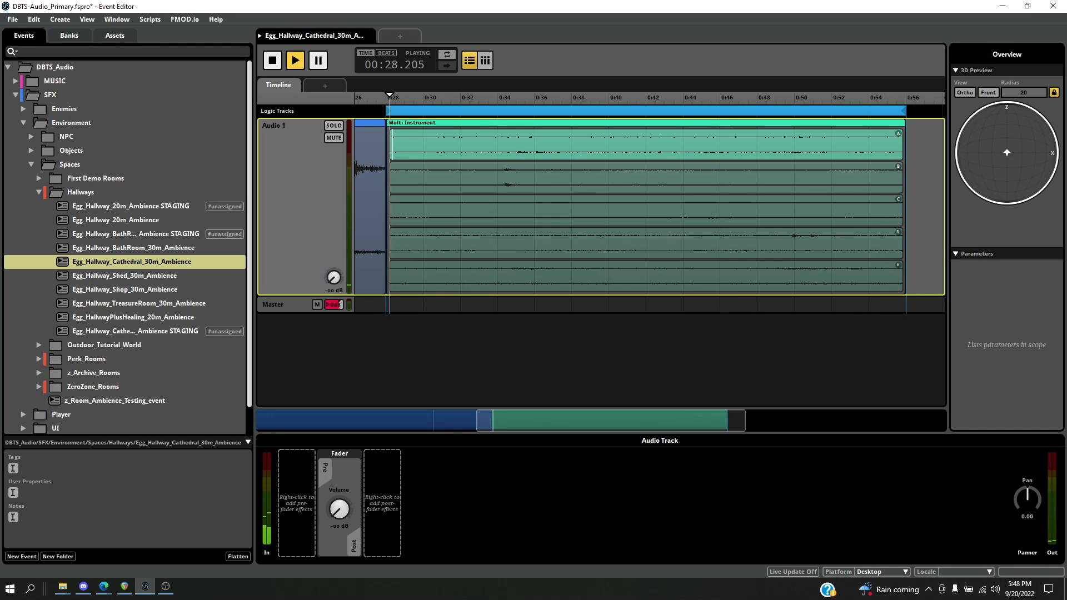